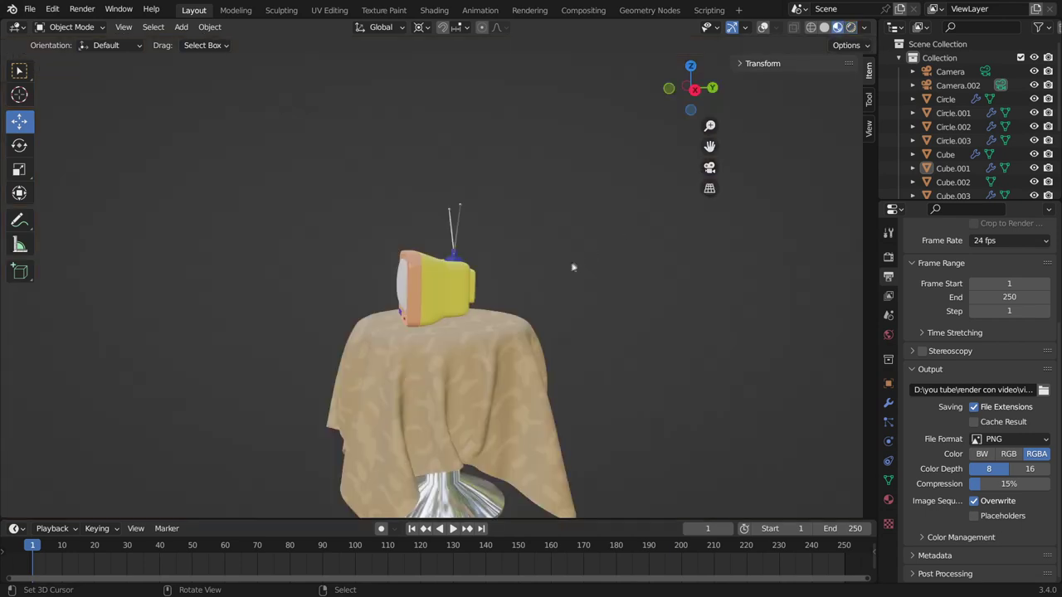
Step: Orbit and zoom around the TV and table in Material Preview, ending on the TV's yellow side
{"action": "mouse_move", "coordinate": [572, 265]}
{"action": "middle_mouse_down"}
{"action": "mouse_move", "coordinate": [604, 307]}
{"action": "mouse_move", "coordinate": [687, 301]}
{"action": "mouse_move", "coordinate": [607, 316]}
{"action": "mouse_move", "coordinate": [383, 310]}
{"action": "mouse_move", "coordinate": [462, 303]}
{"action": "mouse_move", "coordinate": [548, 309]}
{"action": "mouse_move", "coordinate": [319, 312]}
{"action": "mouse_move", "coordinate": [498, 325]}
{"action": "mouse_move", "coordinate": [435, 314]}
{"action": "middle_mouse_up"}
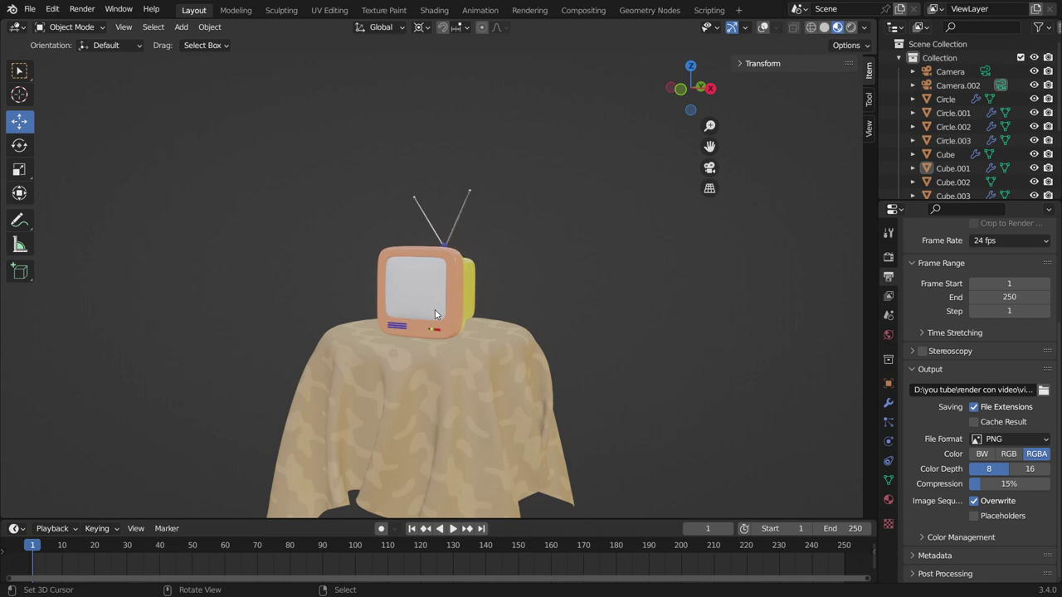
{"action": "scroll", "coordinate": [434, 314], "scroll_direction": "up", "scroll_amount": 2}
{"action": "scroll", "coordinate": [489, 326], "scroll_direction": "up", "scroll_amount": 1}
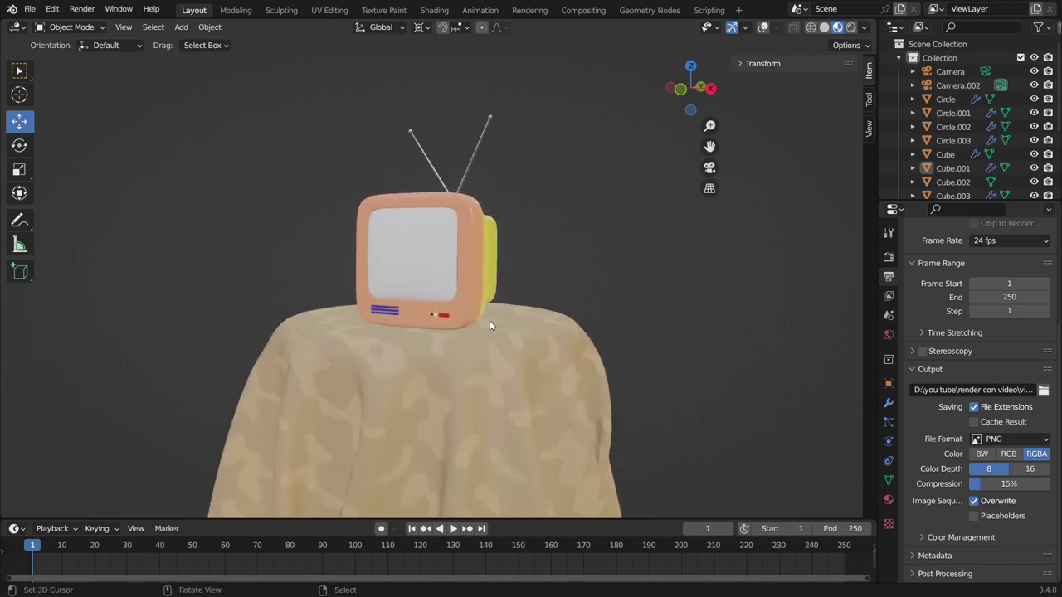
{"action": "scroll", "coordinate": [489, 326], "scroll_direction": "up", "scroll_amount": 2}
{"action": "mouse_move", "coordinate": [489, 325]}
{"action": "middle_mouse_down"}
{"action": "mouse_move", "coordinate": [390, 317]}
{"action": "mouse_move", "coordinate": [438, 333]}
{"action": "mouse_move", "coordinate": [554, 339]}
{"action": "middle_mouse_up"}
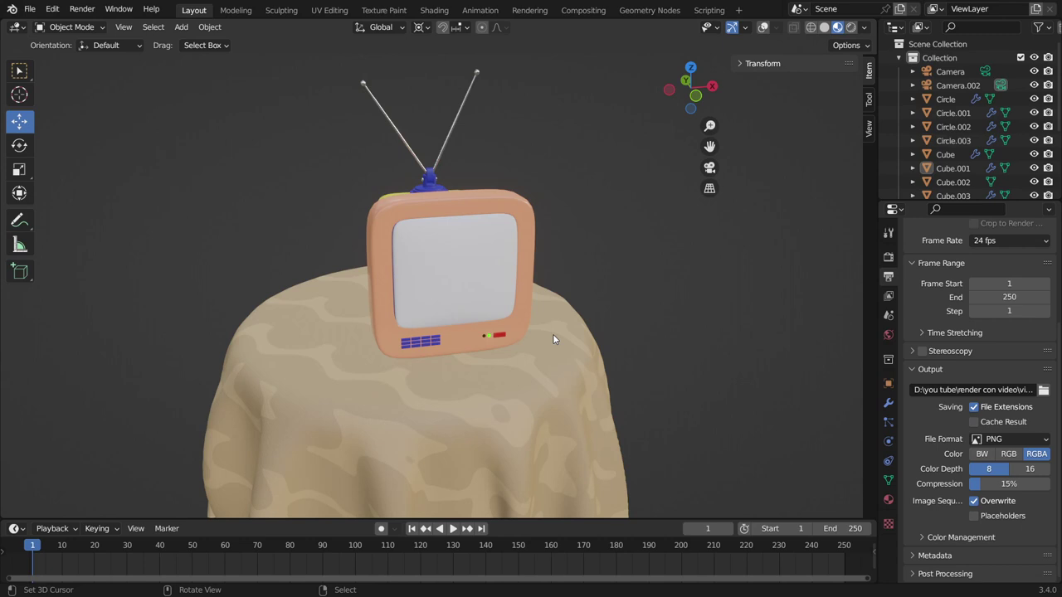
{"action": "scroll", "coordinate": [545, 344], "scroll_direction": "down", "scroll_amount": 3}
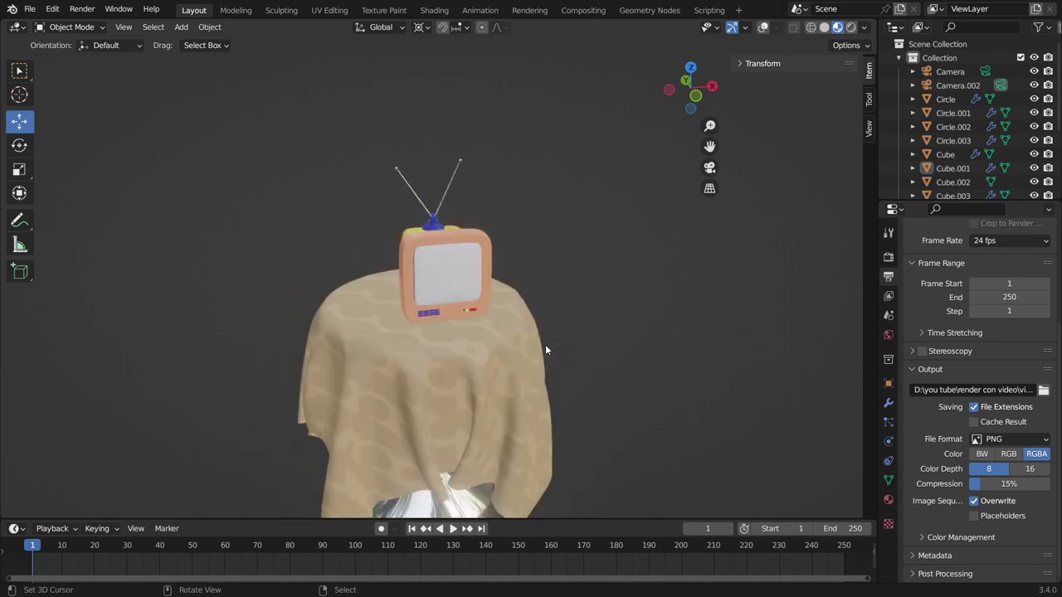
{"action": "middle_click_drag", "start_coordinate": [545, 349], "coordinate": [478, 331]}
{"action": "scroll", "coordinate": [478, 331], "scroll_direction": "down", "scroll_amount": 2}
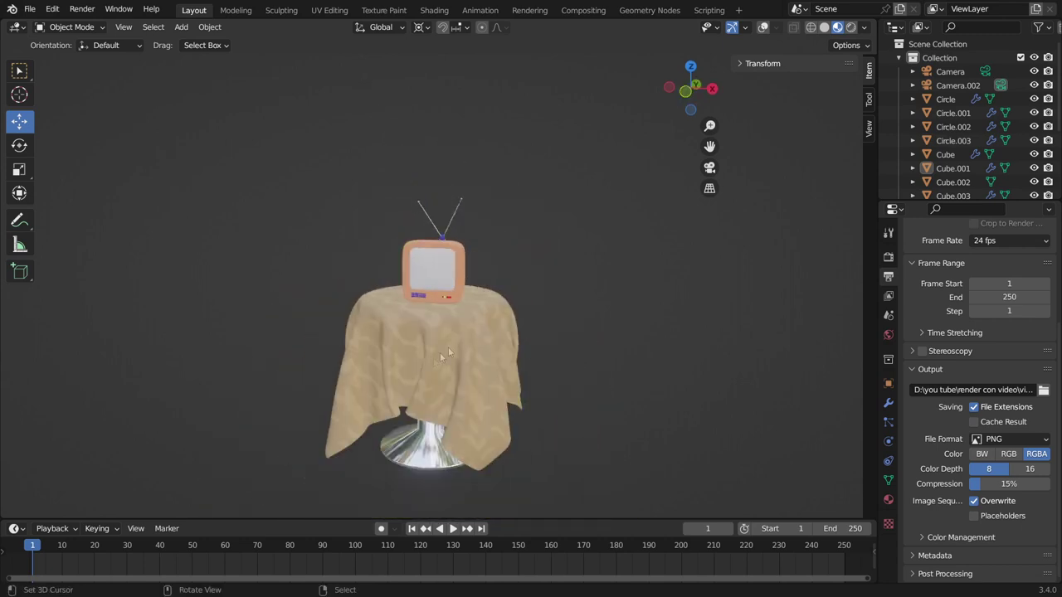
{"action": "mouse_move", "coordinate": [354, 367]}
{"action": "middle_mouse_down"}
{"action": "mouse_move", "coordinate": [459, 390]}
{"action": "mouse_move", "coordinate": [362, 378]}
{"action": "mouse_move", "coordinate": [407, 387]}
{"action": "mouse_move", "coordinate": [356, 387]}
{"action": "mouse_move", "coordinate": [341, 375]}
{"action": "mouse_move", "coordinate": [425, 367]}
{"action": "mouse_move", "coordinate": [507, 379]}
{"action": "middle_mouse_up"}
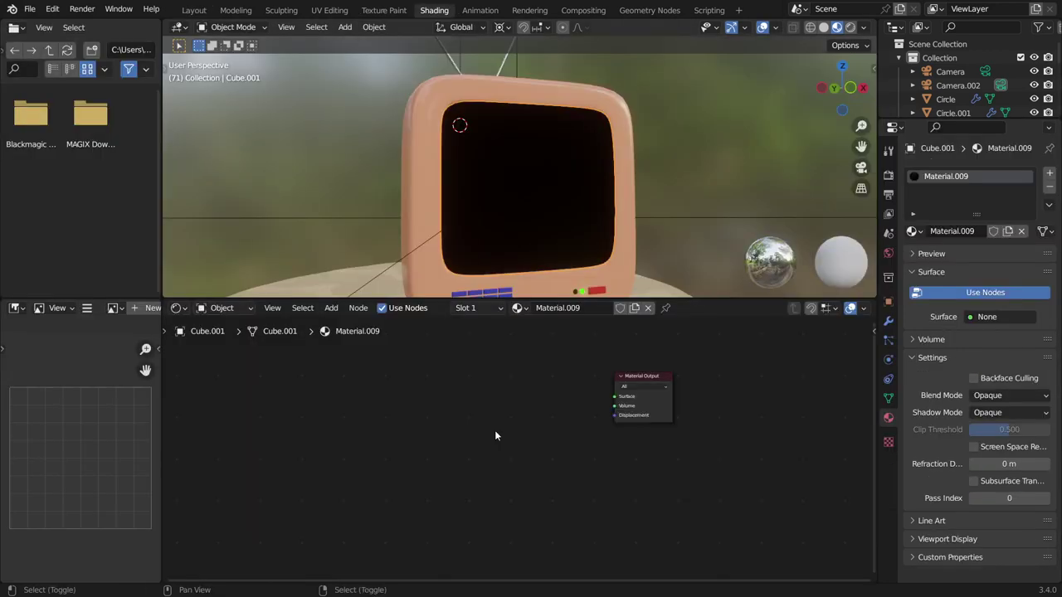
Step: Add an Image Texture node and a Mix Shader node left of the Material Output
{"action": "key", "text": "shift+a"}
{"action": "mouse_move", "coordinate": [457, 389]}
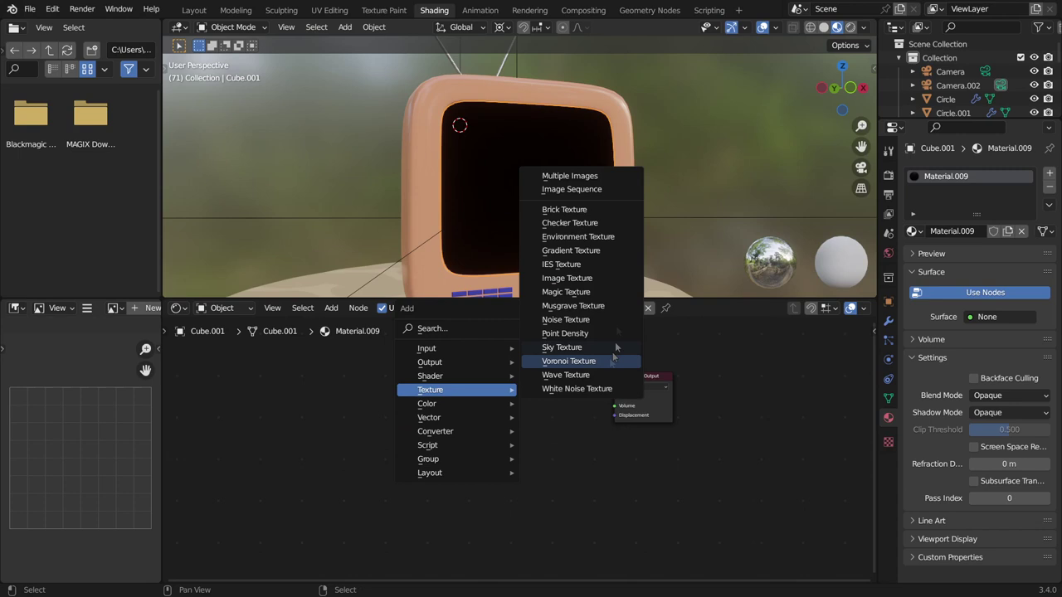
{"action": "left_click", "coordinate": [571, 278]}
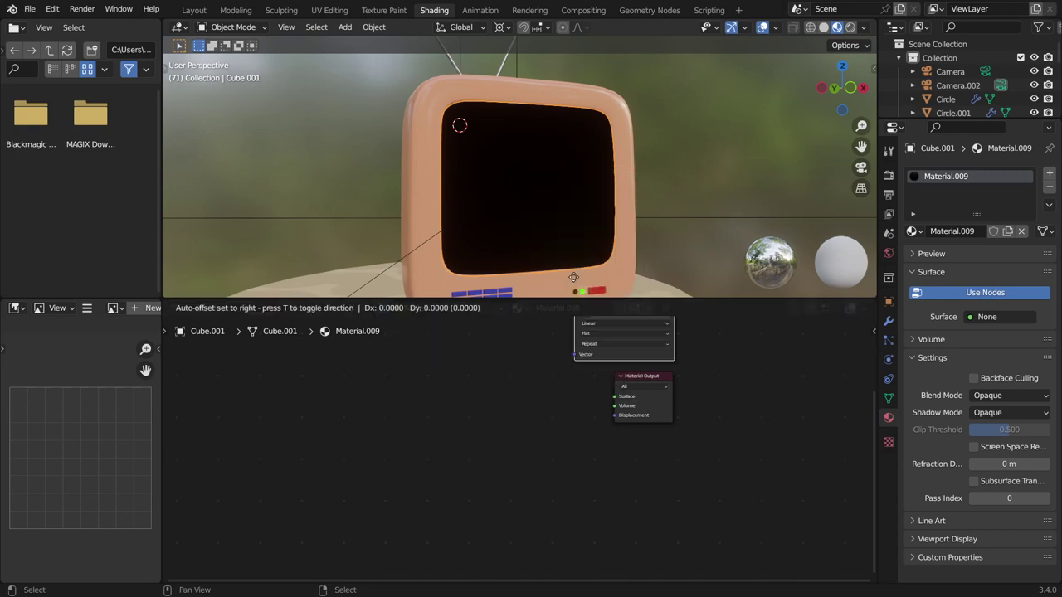
{"action": "left_click", "coordinate": [464, 395]}
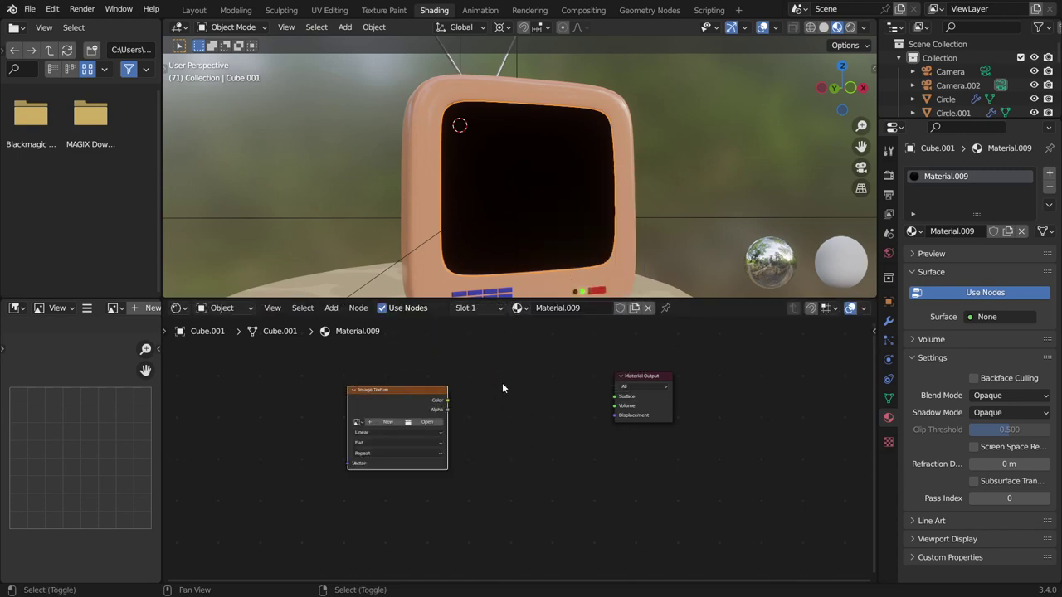
{"action": "key", "text": "shift+a"}
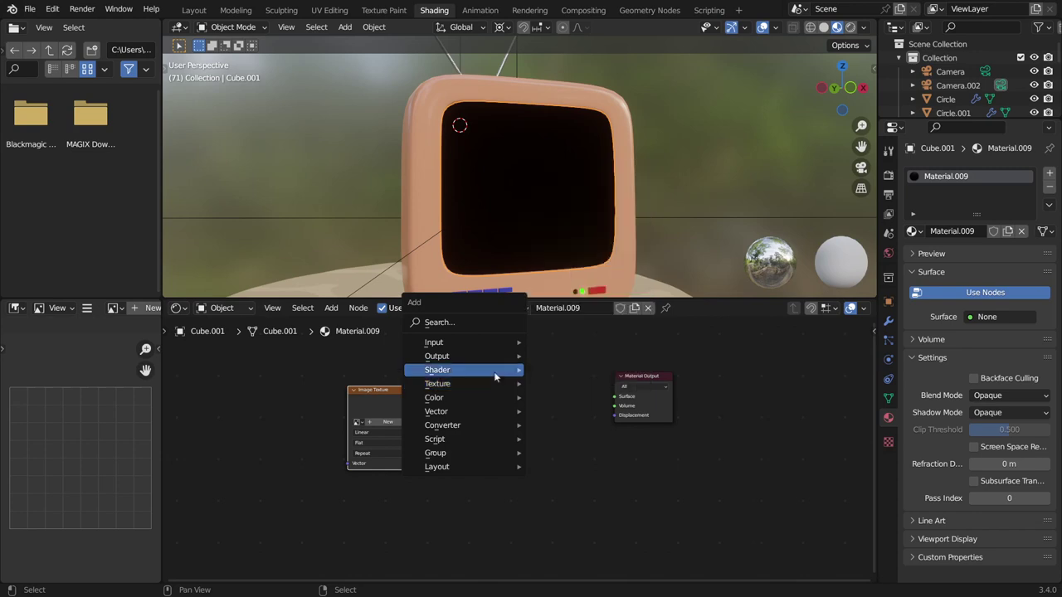
{"action": "mouse_move", "coordinate": [437, 370]}
{"action": "left_click", "coordinate": [571, 252]}
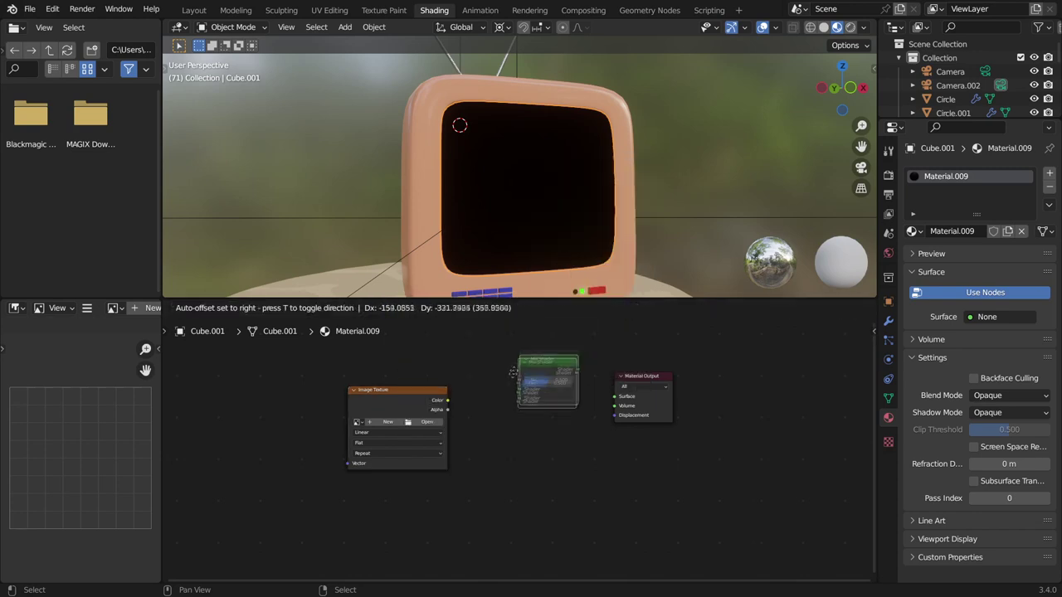
{"action": "left_click", "coordinate": [554, 405]}
Step: Wire Mix Shader into Surface and image Color into the Mix Shader, then browse to the vid folder
{"action": "left_click_drag", "start_coordinate": [571, 406], "coordinate": [615, 397]}
{"action": "left_click_drag", "start_coordinate": [447, 401], "coordinate": [512, 426]}
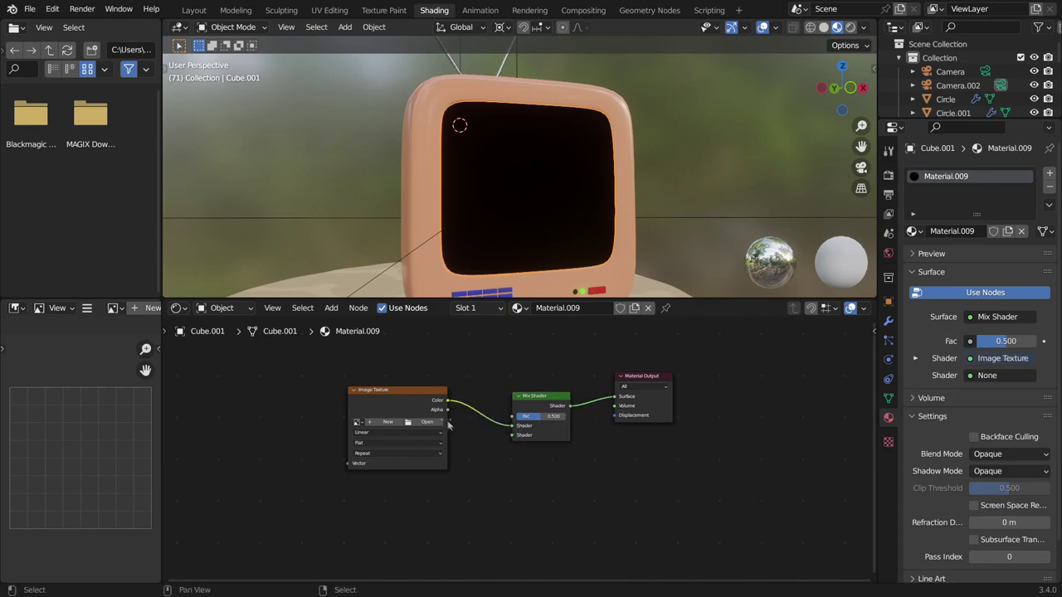
{"action": "left_click", "coordinate": [436, 425]}
{"action": "left_click", "coordinate": [373, 170]}
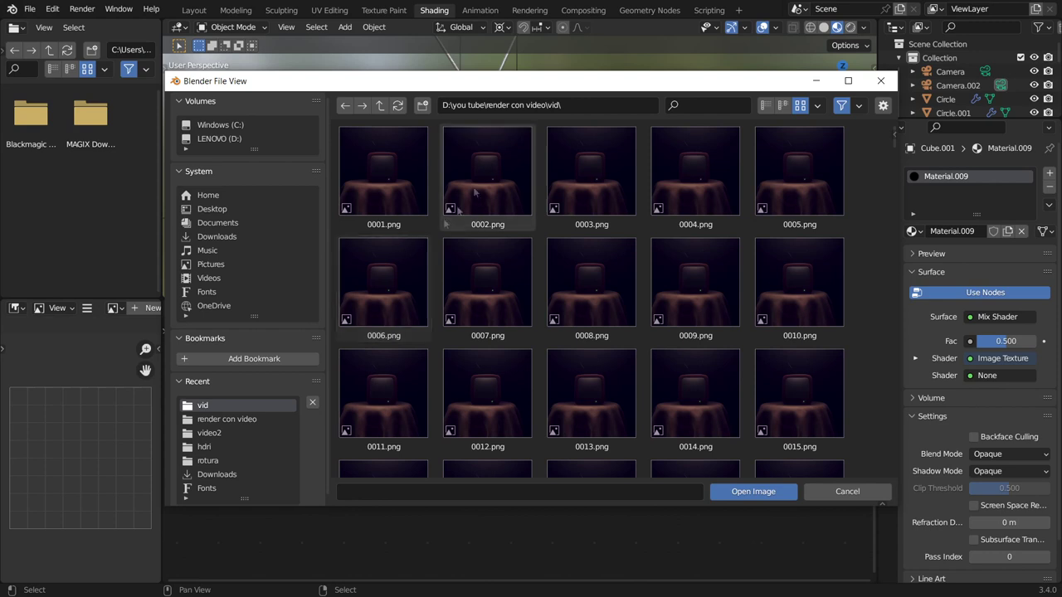
Step: Load every PNG frame from 0001.png in the vid folder into the image node as a sequence
{"action": "left_click", "coordinate": [407, 164]}
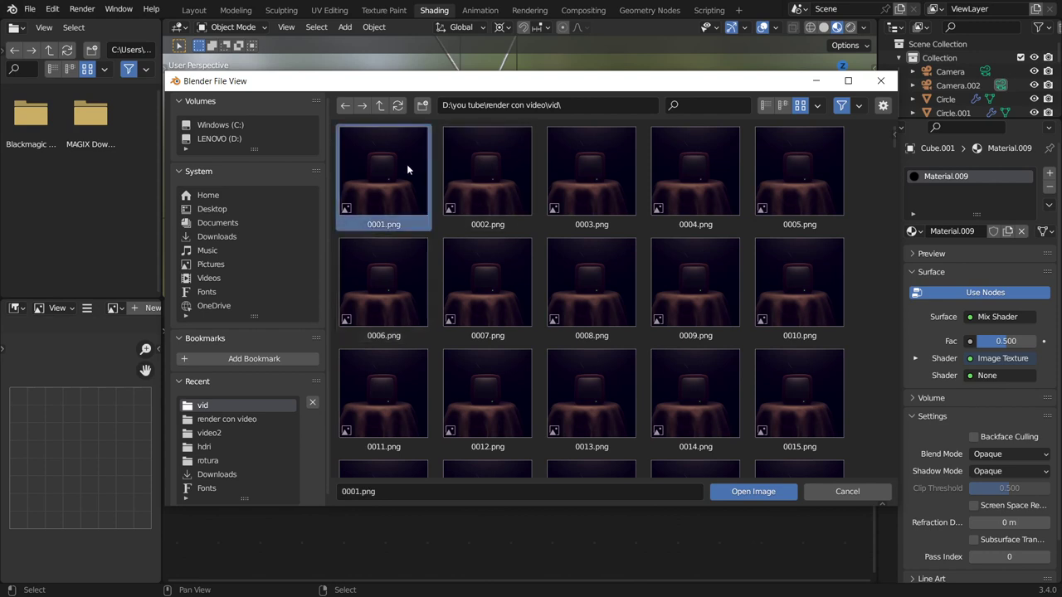
{"action": "key", "text": "a"}
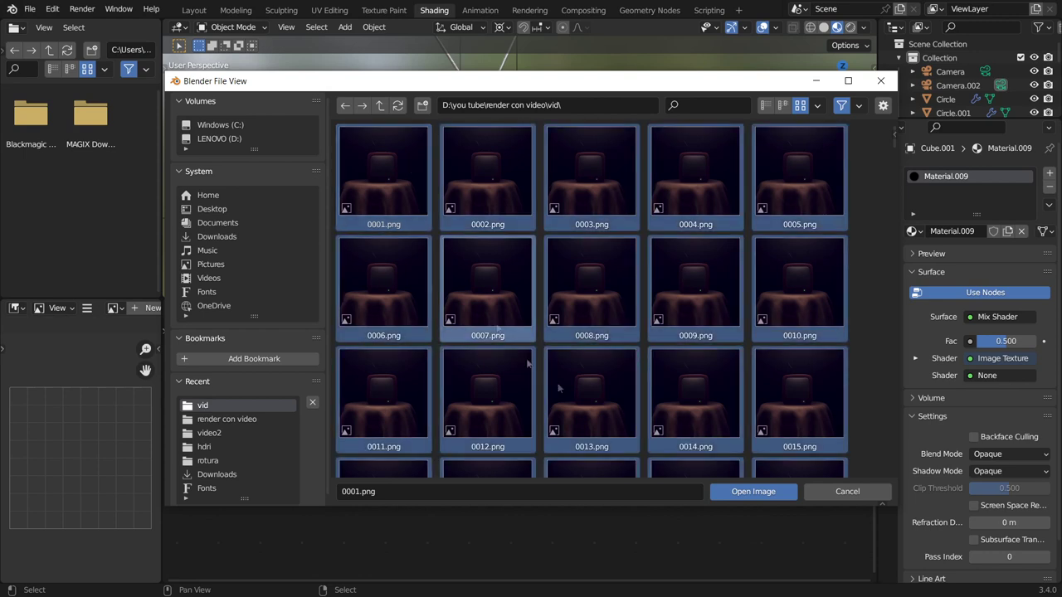
{"action": "left_click", "coordinate": [726, 492]}
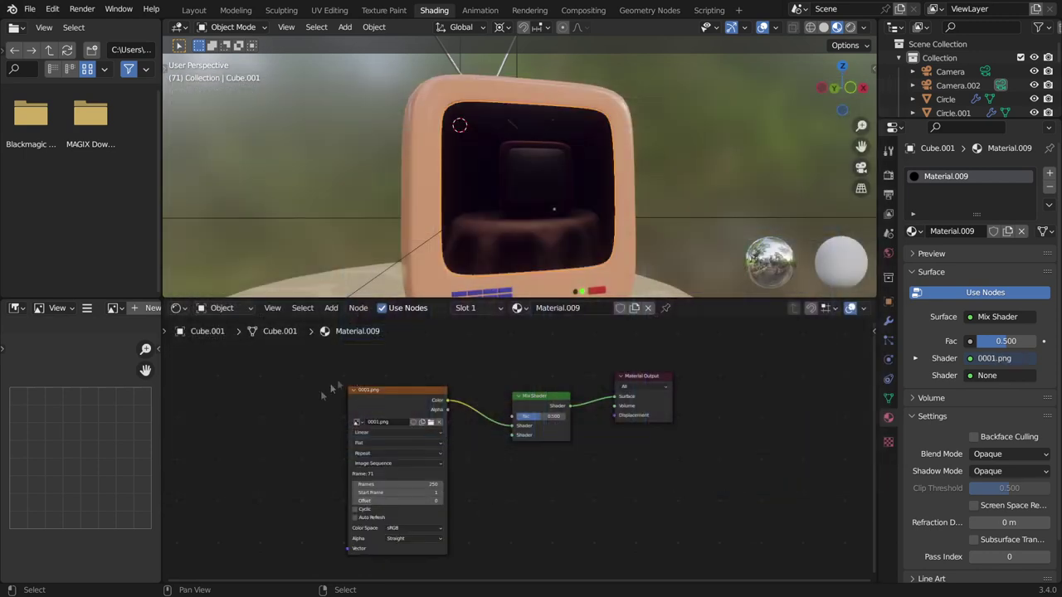
Step: Turn on Cyclic and Auto Refresh for the image sequence and play the animation to check the screen
{"action": "scroll", "coordinate": [494, 480], "scroll_direction": "up", "scroll_amount": 2}
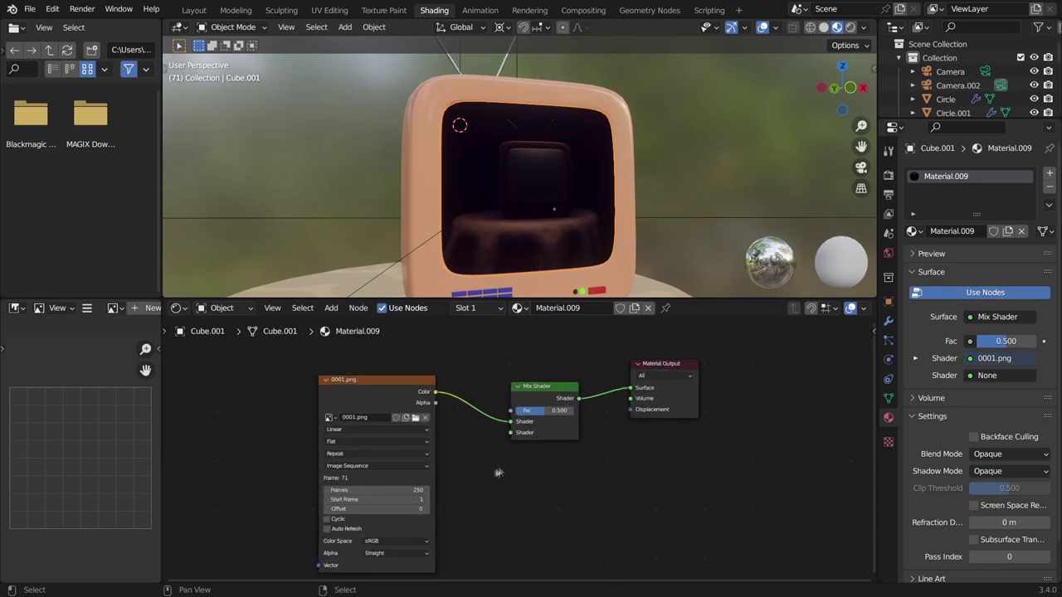
{"action": "middle_click_drag", "start_coordinate": [498, 474], "coordinate": [538, 434]}
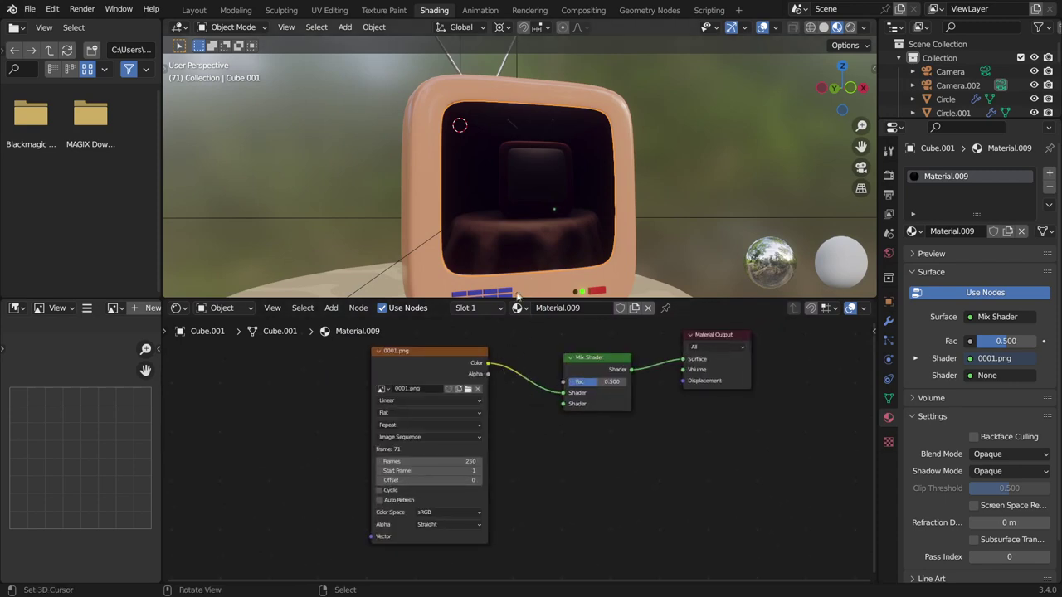
{"action": "key", "text": "space"}
{"action": "key", "text": "space"}
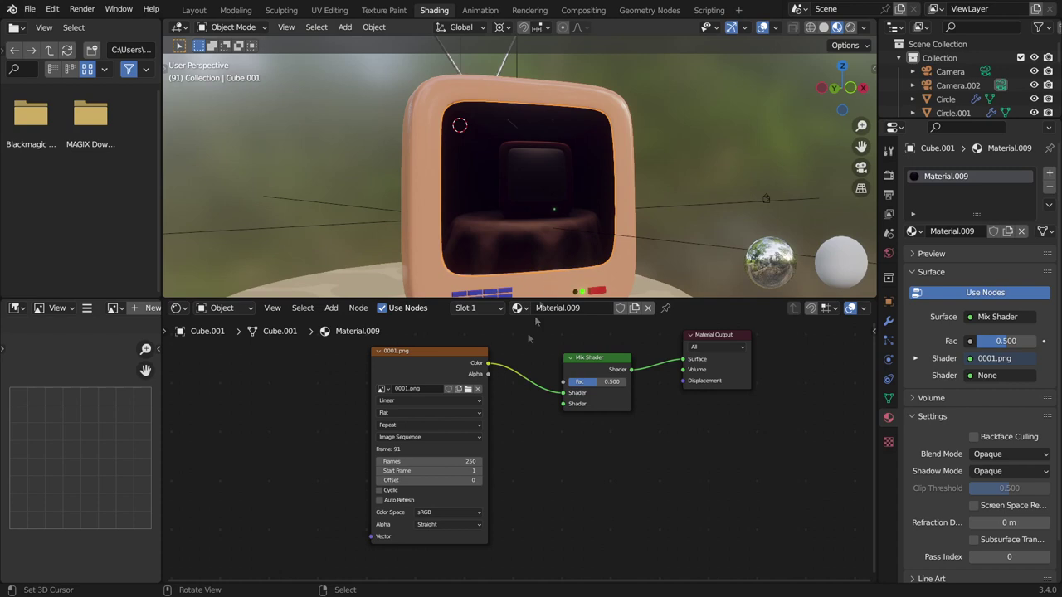
{"action": "left_click", "coordinate": [380, 492]}
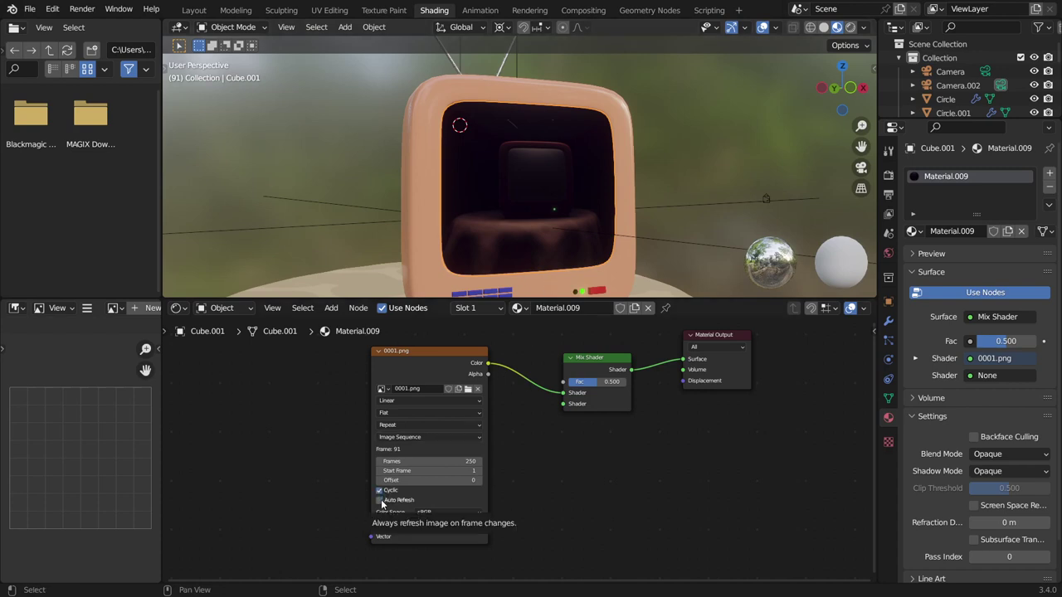
{"action": "left_click", "coordinate": [381, 501]}
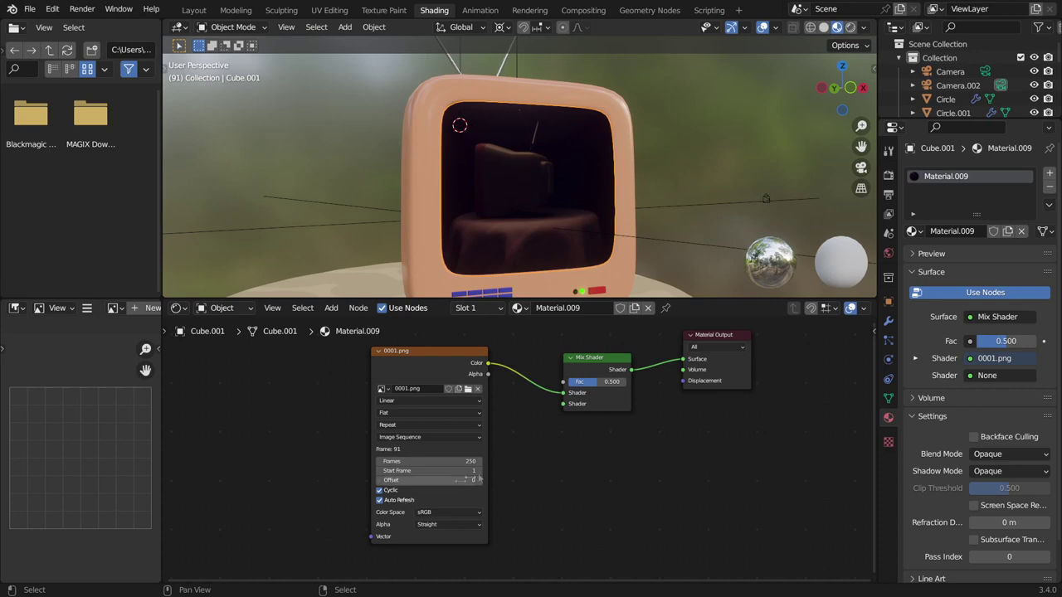
{"action": "key", "text": "space"}
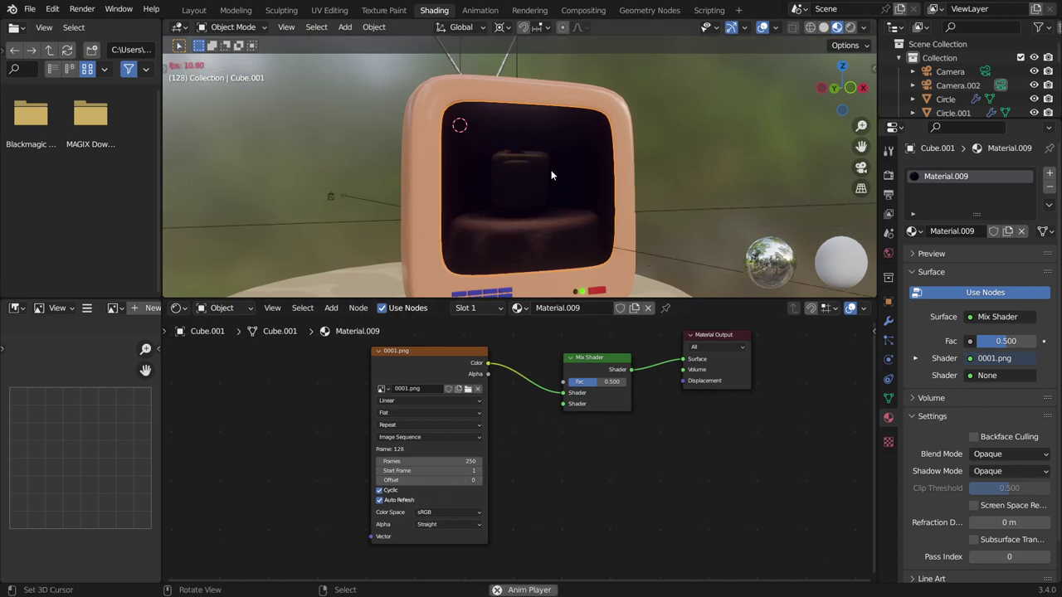
Step: Stop playback and shift the Image Texture node further left
{"action": "left_click_drag", "start_coordinate": [392, 356], "coordinate": [337, 359]}
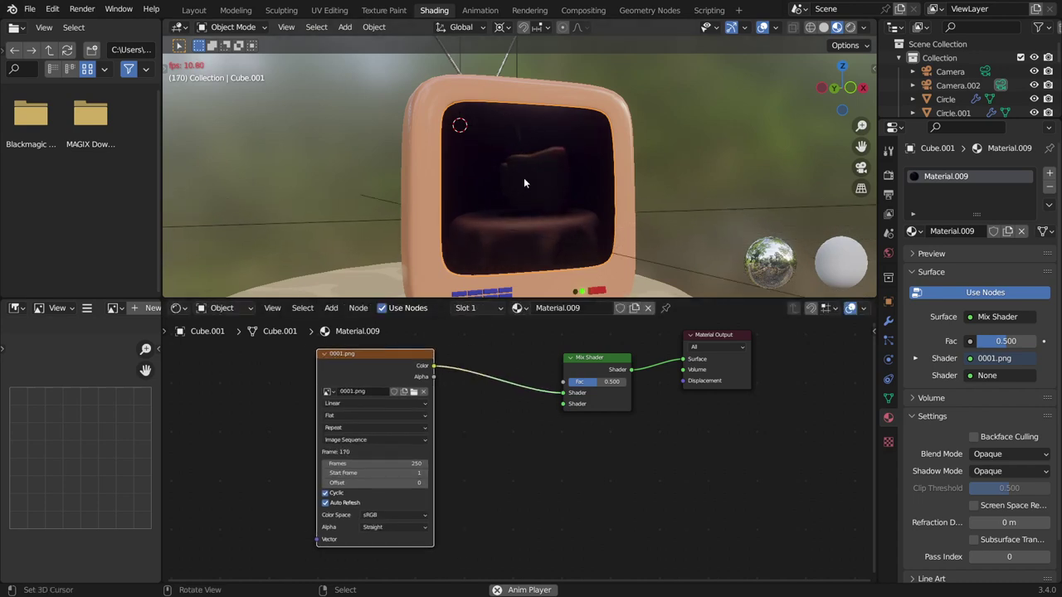
{"action": "key", "text": "space"}
{"action": "left_click_drag", "start_coordinate": [381, 356], "coordinate": [336, 355]}
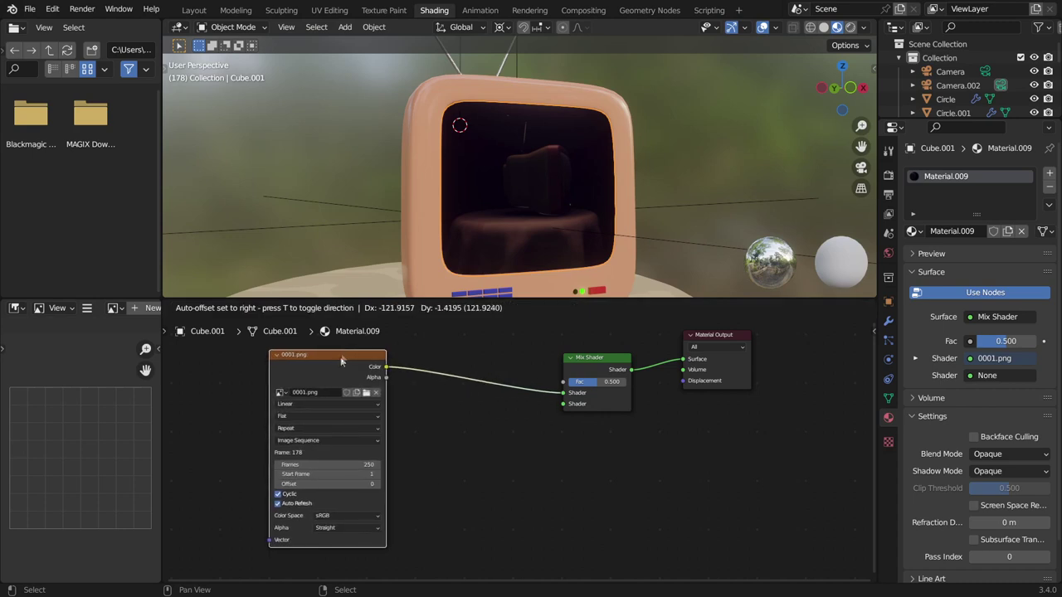
{"action": "key", "text": "shift+a"}
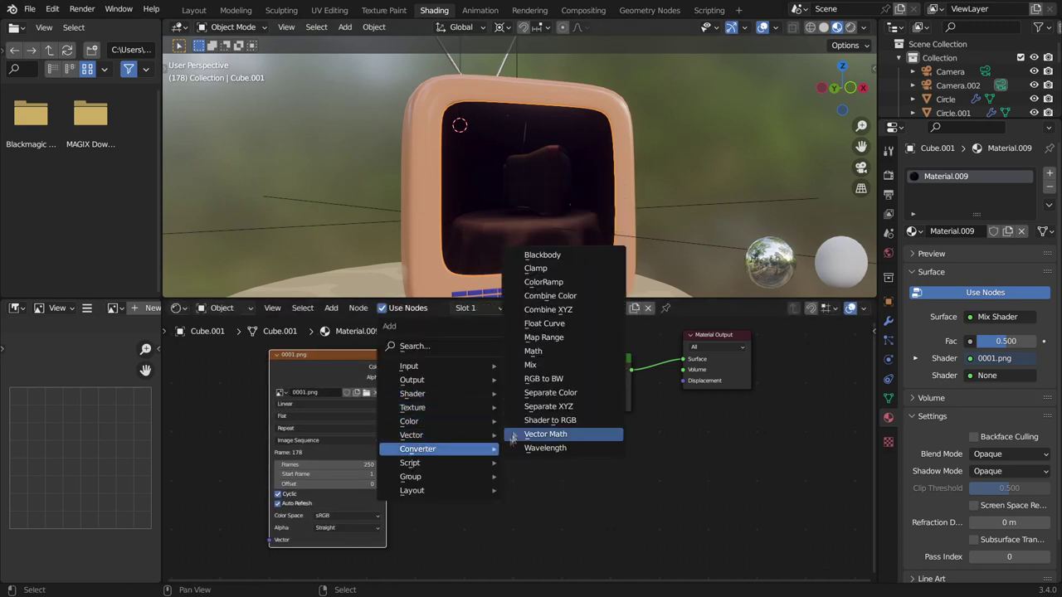
Step: Insert a ColorRamp between the image texture and Mix Shader, moving its stop to 0.055
{"action": "left_click", "coordinate": [548, 290]}
{"action": "left_click", "coordinate": [442, 313]}
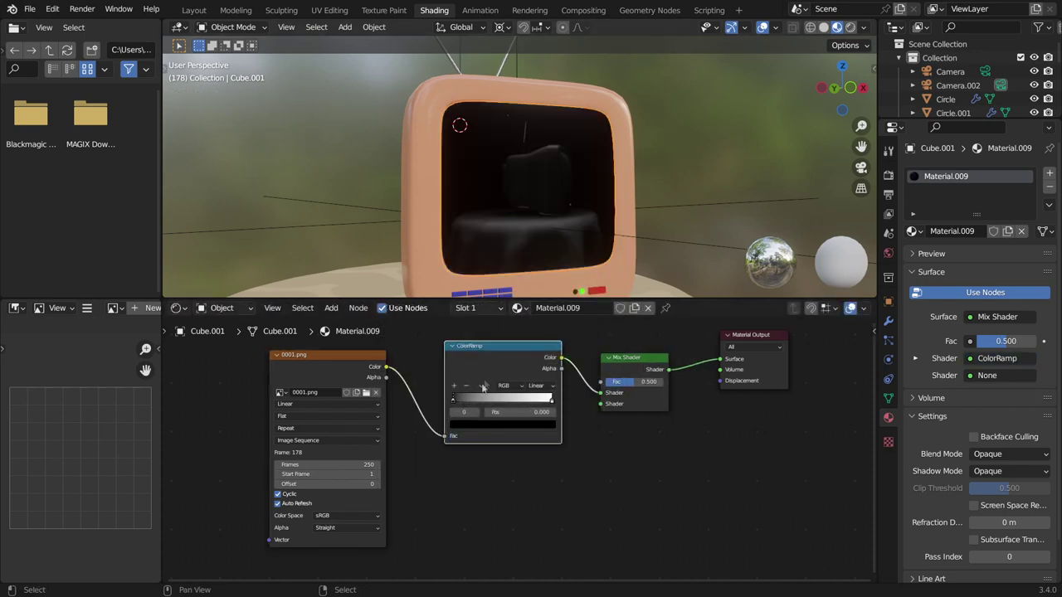
{"action": "mouse_move", "coordinate": [462, 401]}
{"action": "left_mouse_down"}
{"action": "mouse_move", "coordinate": [525, 399]}
{"action": "mouse_move", "coordinate": [459, 401]}
{"action": "left_mouse_up"}
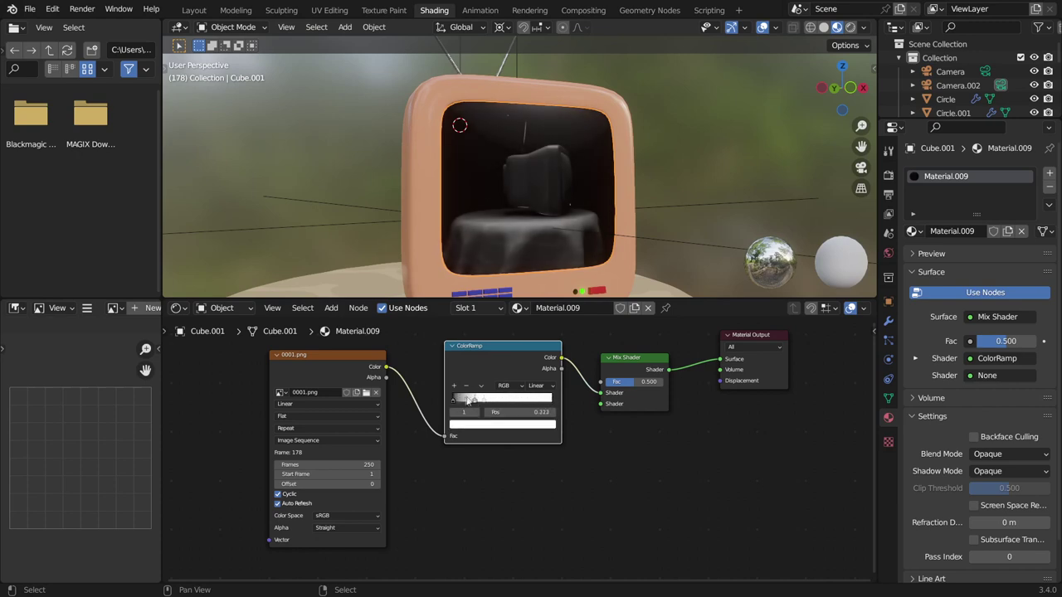
Step: Spread the nodes apart, move the ColorRamp right, and delete the Glossy BSDF node
{"action": "scroll", "coordinate": [632, 478], "scroll_direction": "down", "scroll_amount": 1}
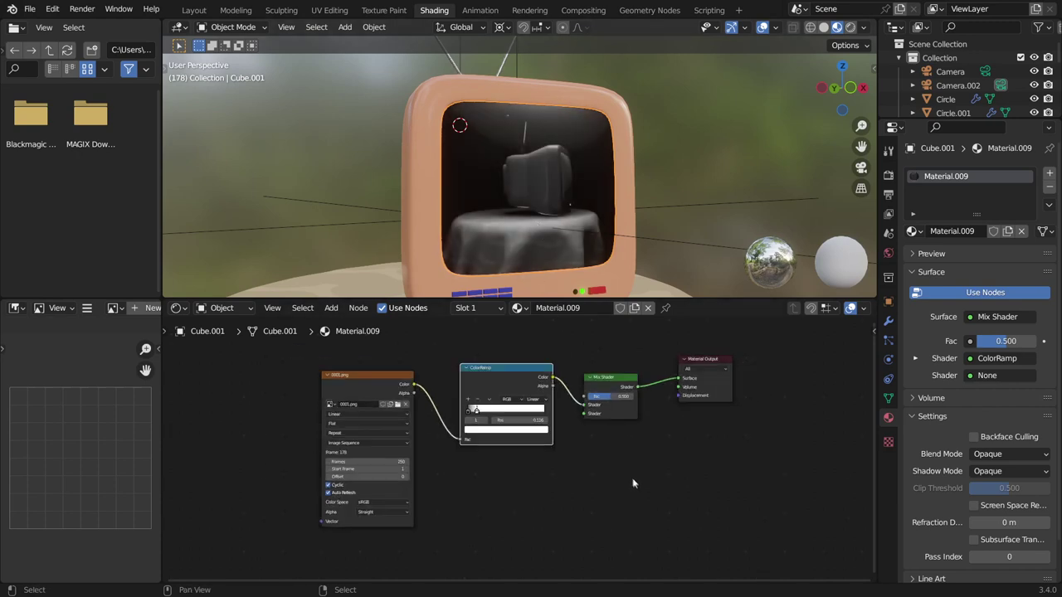
{"action": "scroll", "coordinate": [633, 477], "scroll_direction": "down", "scroll_amount": 1}
{"action": "scroll", "coordinate": [526, 217], "scroll_direction": "down", "scroll_amount": 2}
{"action": "middle_click_drag", "start_coordinate": [634, 428], "coordinate": [508, 425]}
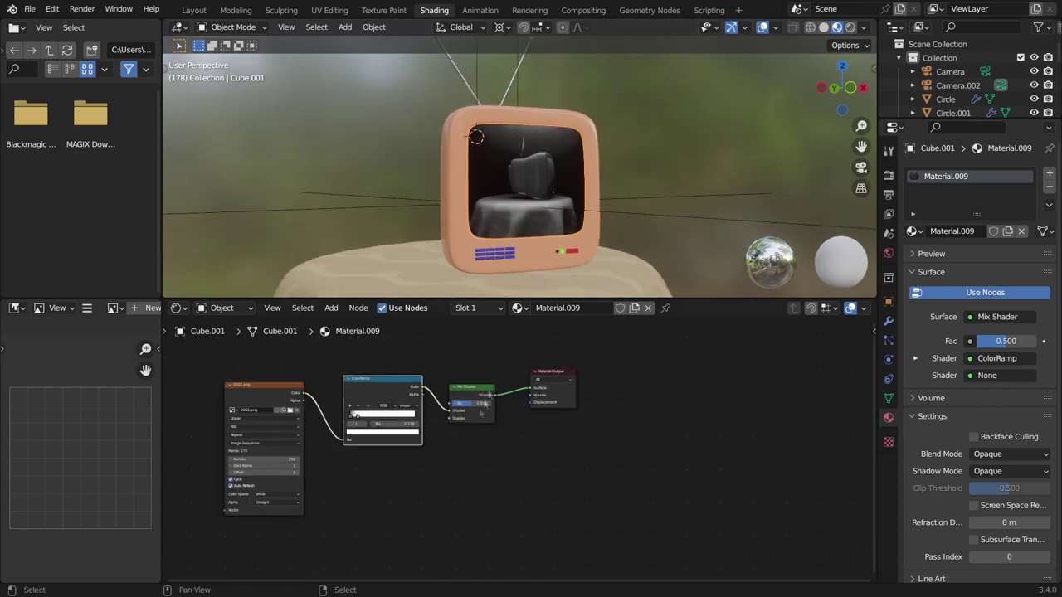
{"action": "left_click_drag", "start_coordinate": [481, 397], "coordinate": [594, 392]}
{"action": "left_click_drag", "start_coordinate": [395, 384], "coordinate": [458, 374]}
{"action": "scroll", "coordinate": [348, 375], "scroll_direction": "up", "scroll_amount": 3}
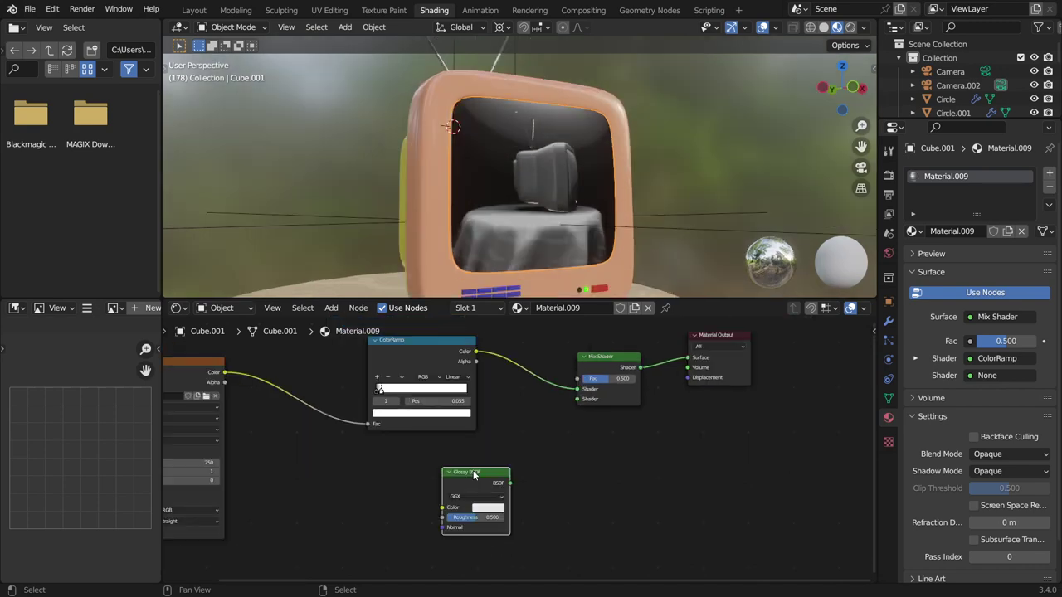
{"action": "key", "text": "x"}
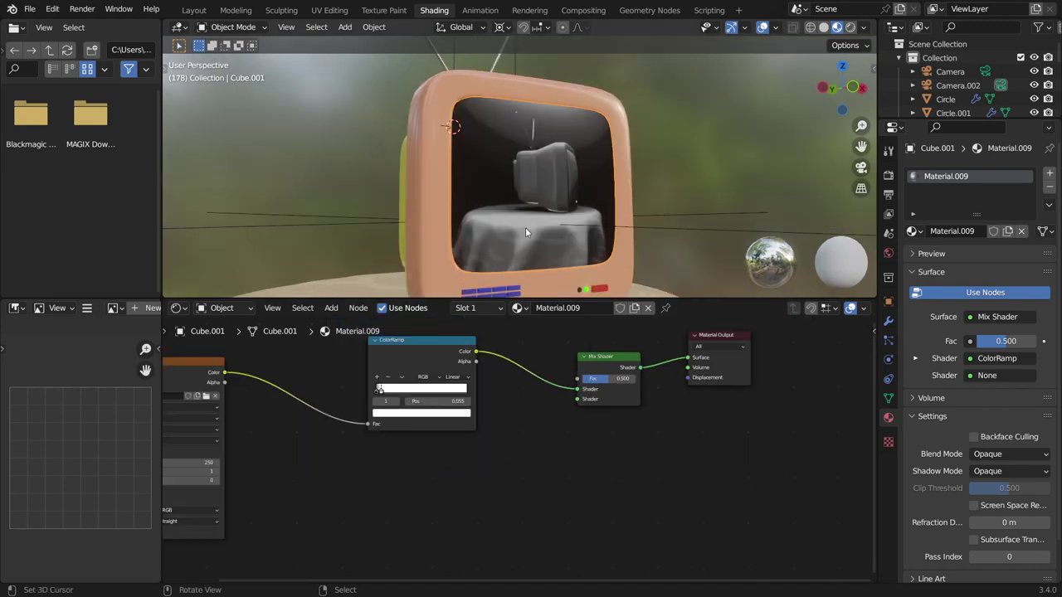
{"action": "scroll", "coordinate": [510, 200], "scroll_direction": "down", "scroll_amount": 3}
{"action": "scroll", "coordinate": [510, 205], "scroll_direction": "down", "scroll_amount": 3}
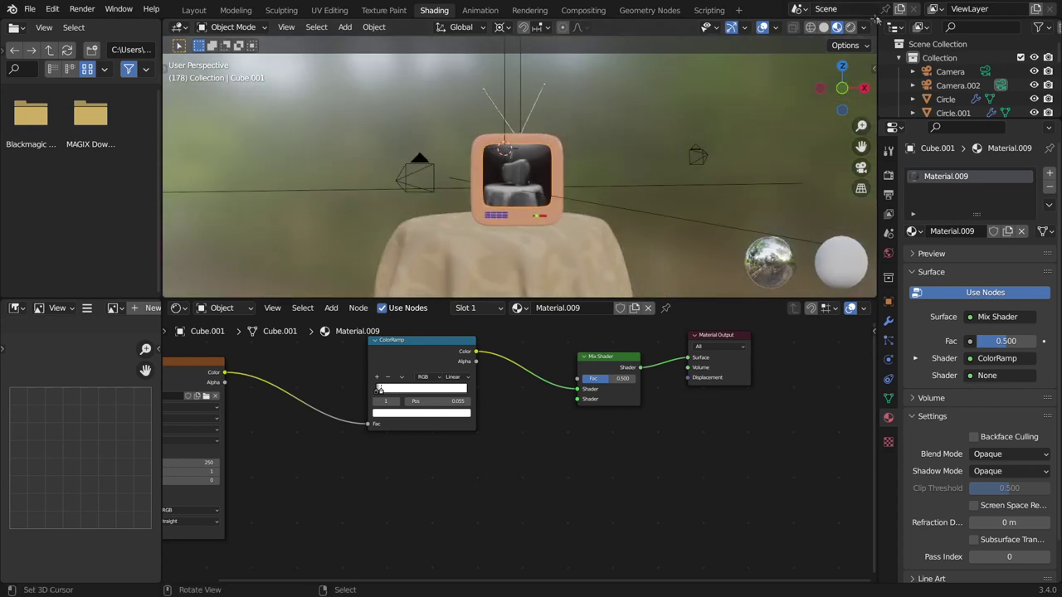
Step: Switch the viewport to Rendered shading facing the TV and make room left of the Mix Shader
{"action": "left_click", "coordinate": [849, 26]}
{"action": "scroll", "coordinate": [512, 235], "scroll_direction": "up", "scroll_amount": 2}
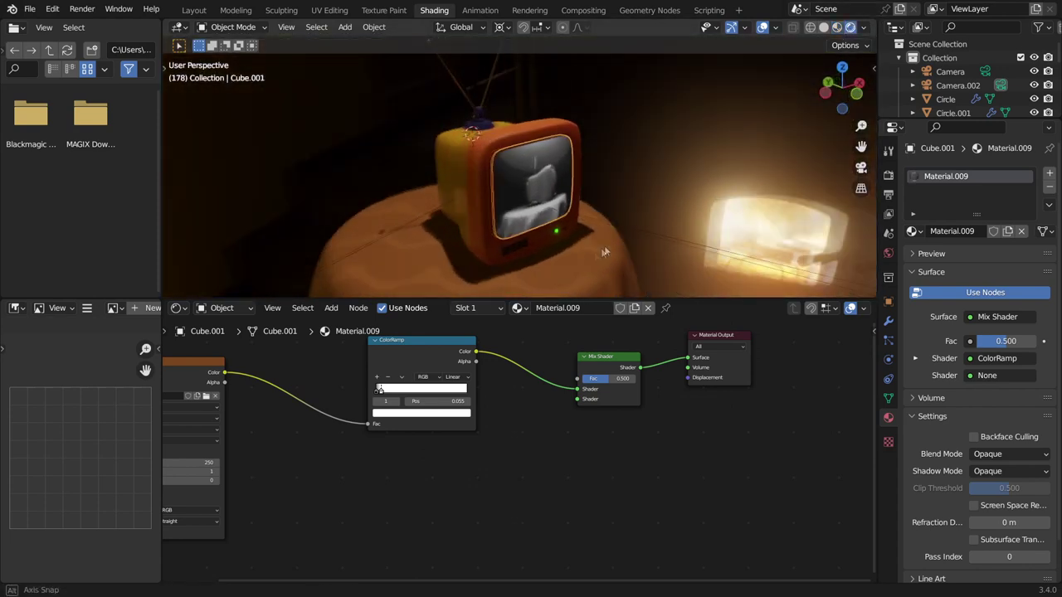
{"action": "middle_click_drag", "start_coordinate": [512, 235], "coordinate": [534, 332]}
{"action": "scroll", "coordinate": [527, 369], "scroll_direction": "down", "scroll_amount": 2}
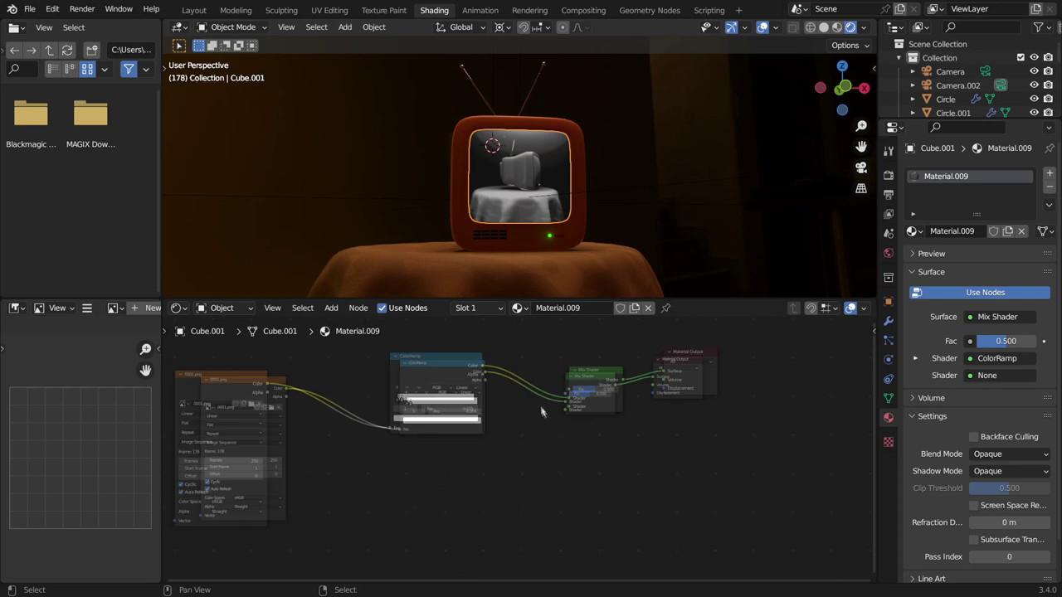
{"action": "left_click_drag", "start_coordinate": [591, 394], "coordinate": [682, 385]}
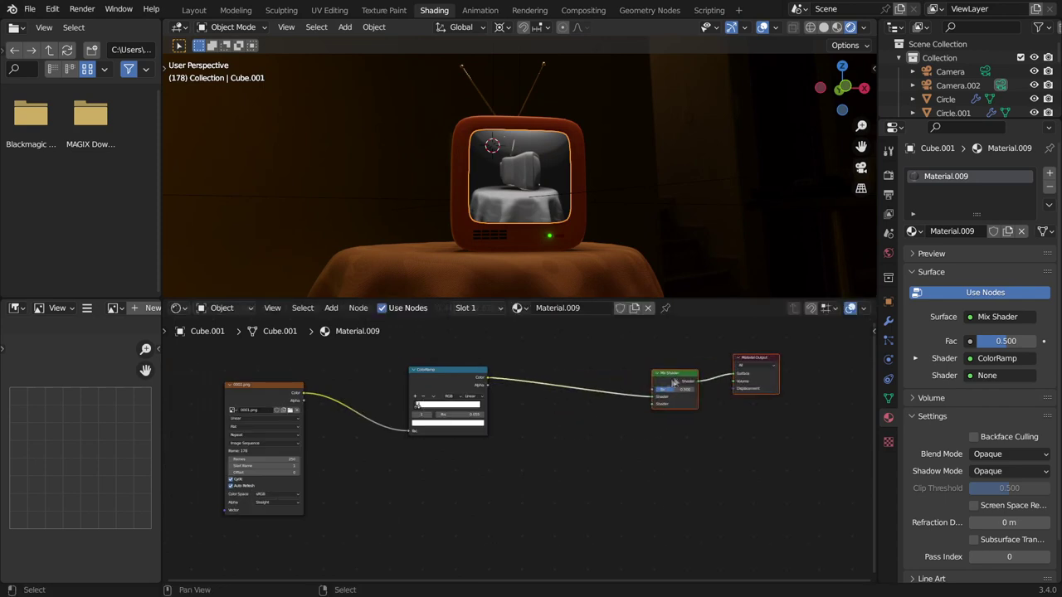
{"action": "middle_click_drag", "start_coordinate": [559, 437], "coordinate": [555, 422]}
Step: Add an Emission shader into the Mix Shader's second slot and drive Fac from the ColorRamp Color
{"action": "key", "text": "shift+a"}
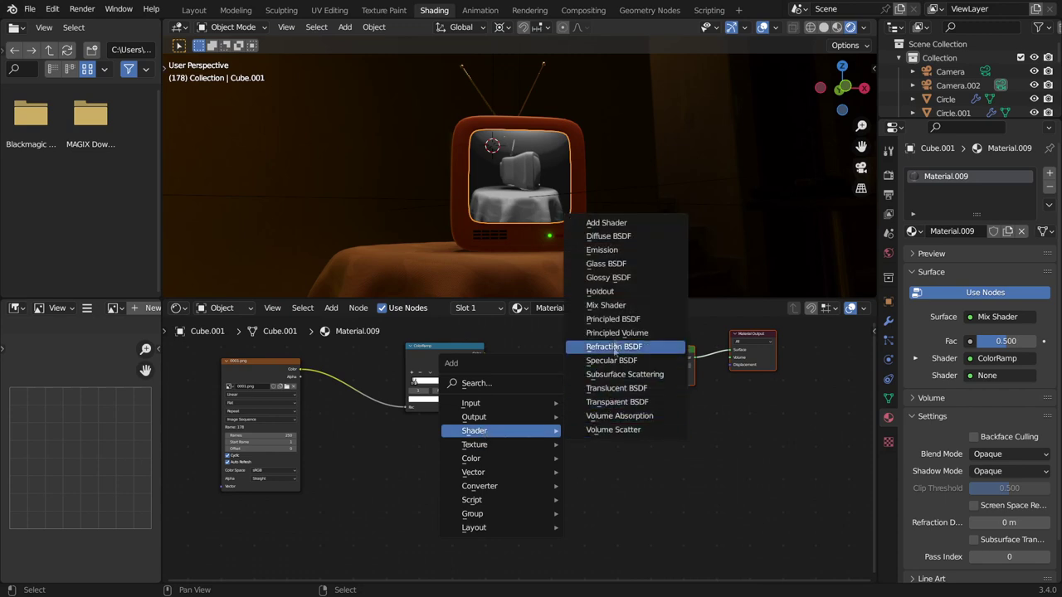
{"action": "left_click", "coordinate": [601, 250]}
{"action": "left_click", "coordinate": [518, 467]}
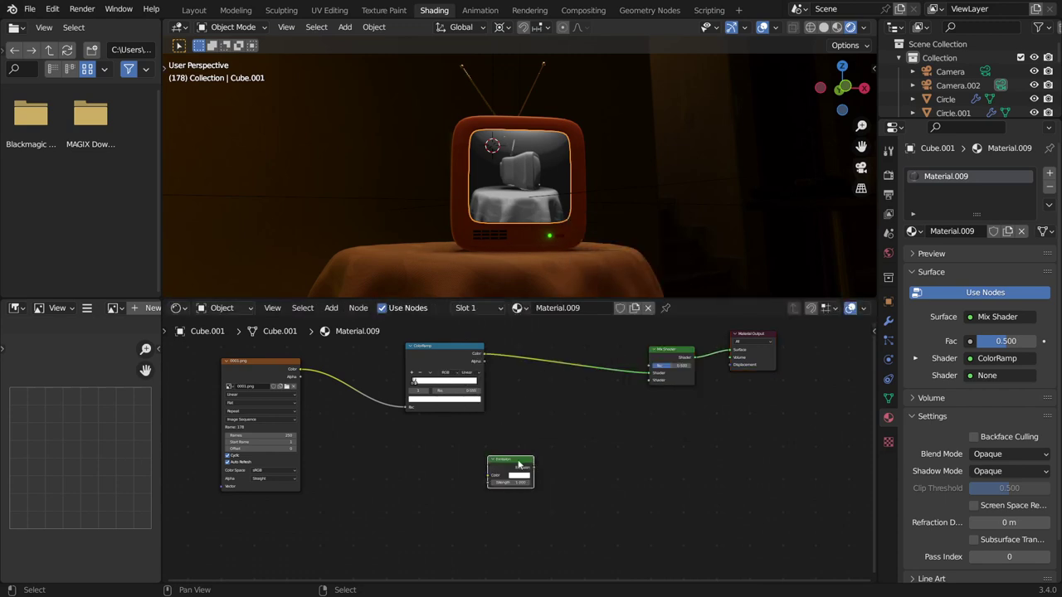
{"action": "mouse_move", "coordinate": [533, 468]}
{"action": "left_mouse_down"}
{"action": "mouse_move", "coordinate": [648, 391]}
{"action": "mouse_move", "coordinate": [628, 414]}
{"action": "left_mouse_up"}
{"action": "scroll", "coordinate": [625, 416], "scroll_direction": "up", "scroll_amount": 1}
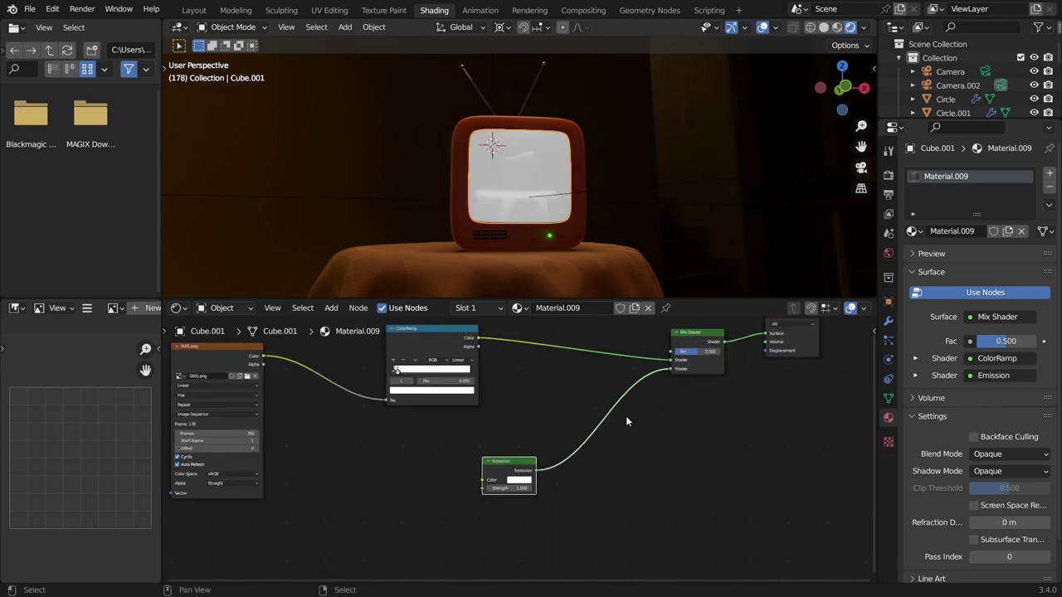
{"action": "middle_click_drag", "start_coordinate": [626, 416], "coordinate": [559, 449]}
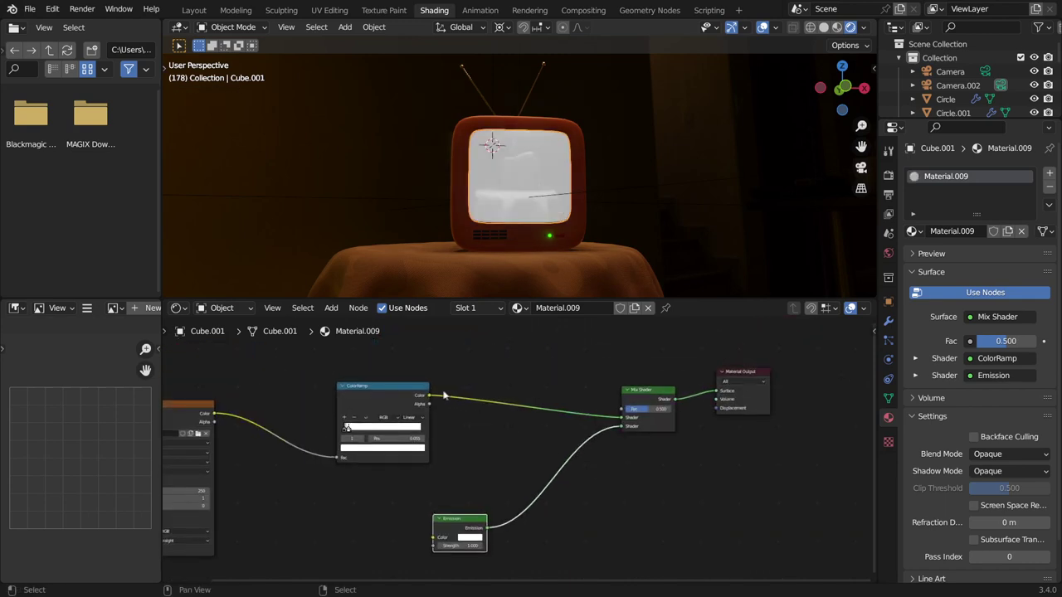
{"action": "left_click_drag", "start_coordinate": [430, 398], "coordinate": [624, 409]}
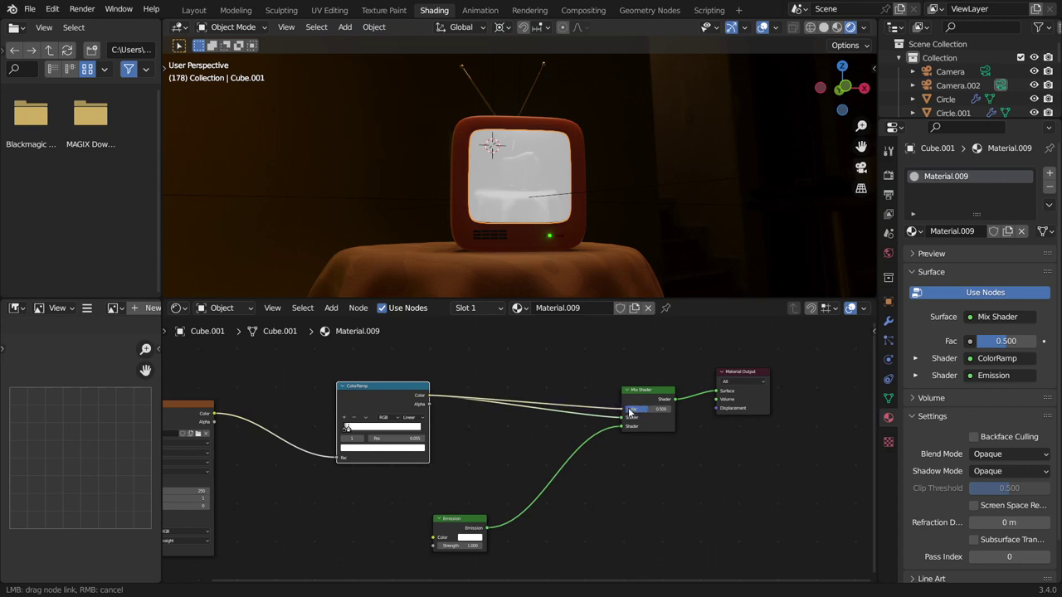
Step: Raise the Emission Strength to 17.9 and view the glowing screen from the front
{"action": "middle_click_drag", "start_coordinate": [555, 189], "coordinate": [531, 166]}
{"action": "left_click_drag", "start_coordinate": [455, 546], "coordinate": [506, 546]}
{"action": "mouse_move", "coordinate": [424, 200]}
{"action": "middle_mouse_down"}
{"action": "mouse_move", "coordinate": [501, 460]}
{"action": "mouse_move", "coordinate": [500, 422]}
{"action": "middle_mouse_up"}
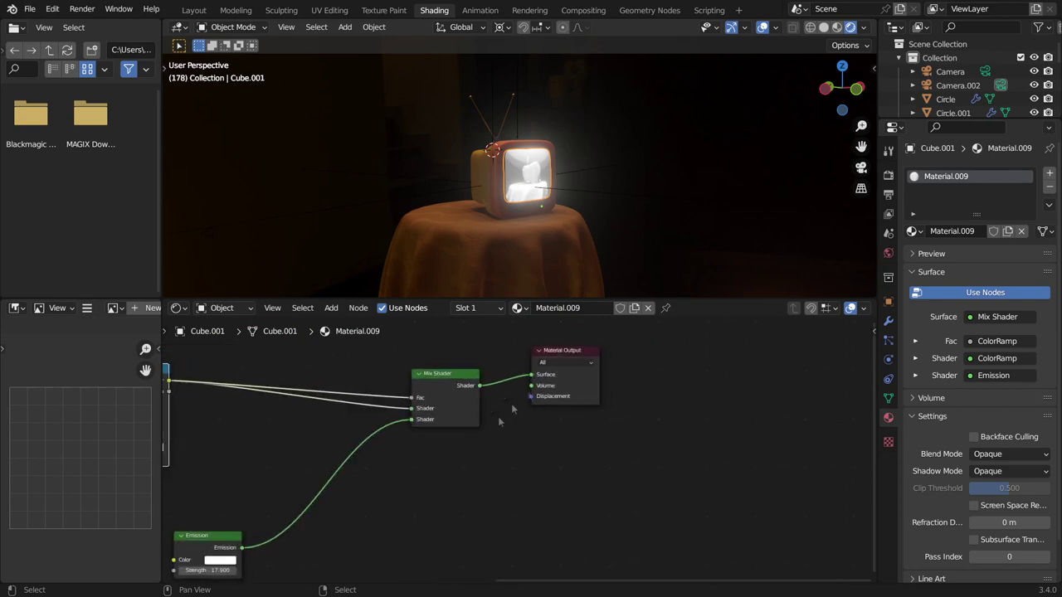
{"action": "left_click_drag", "start_coordinate": [569, 352], "coordinate": [674, 352]}
{"action": "scroll", "coordinate": [556, 193], "scroll_direction": "up", "scroll_amount": 4}
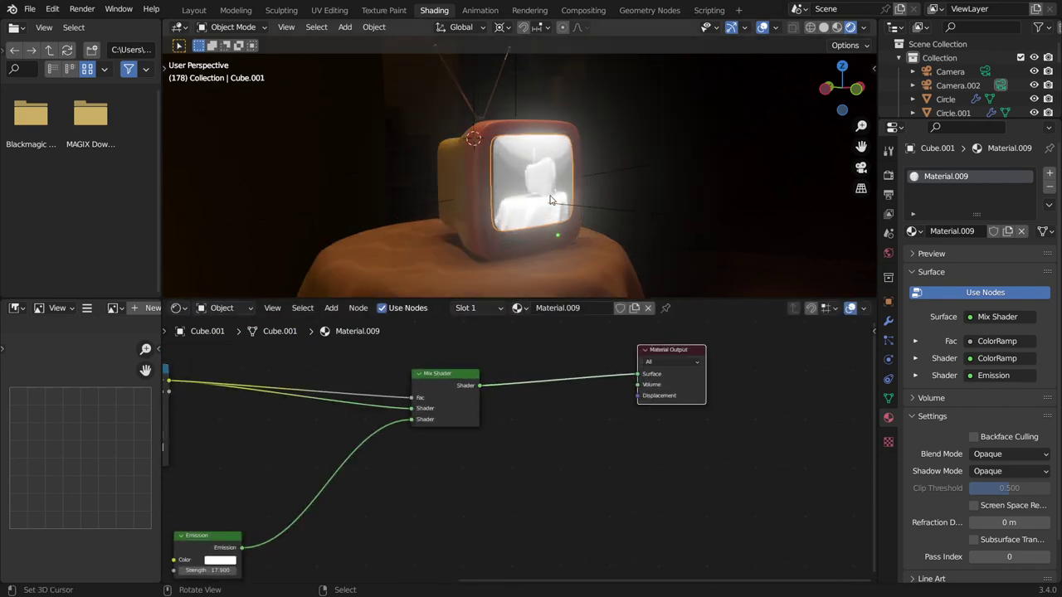
{"action": "middle_click_drag", "start_coordinate": [555, 193], "coordinate": [498, 274]}
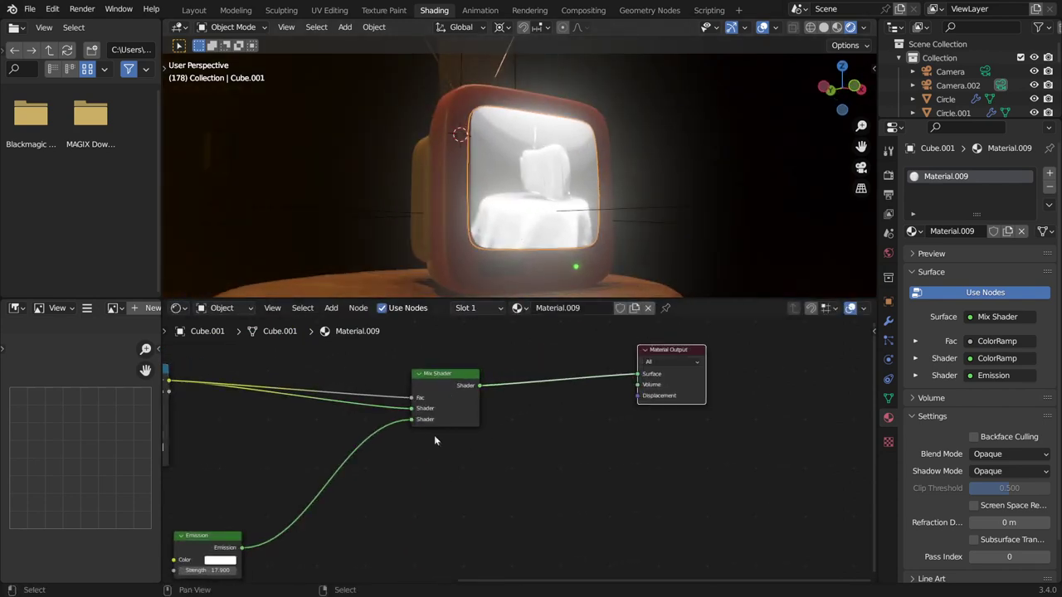
{"action": "left_click", "coordinate": [451, 384]}
Step: Duplicate the Mix Shader and place the copy before the Material Output
{"action": "key", "text": "shift+d"}
{"action": "left_click", "coordinate": [563, 384]}
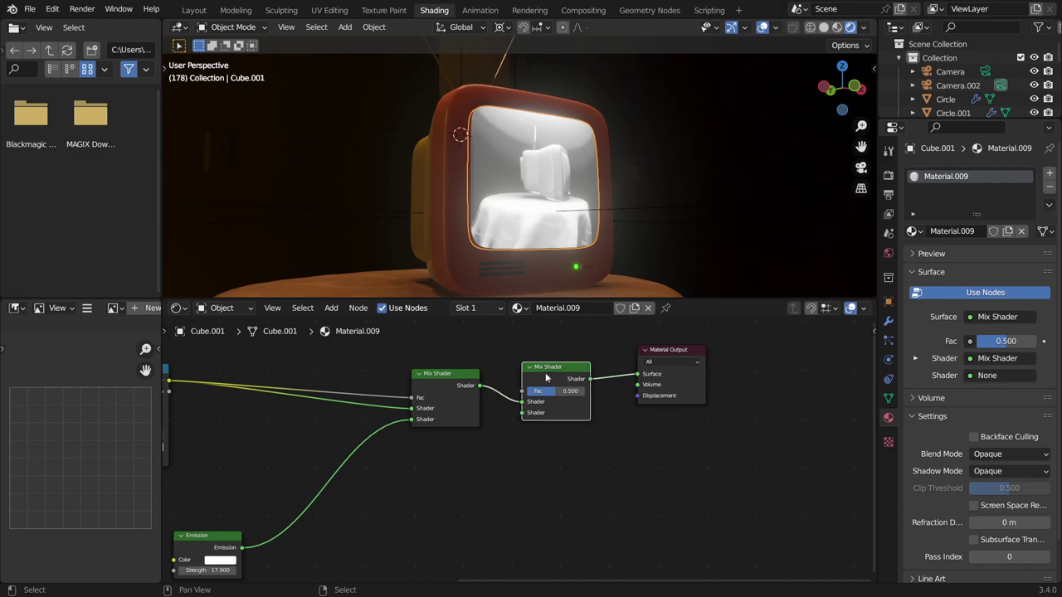
{"action": "middle_click_drag", "start_coordinate": [480, 437], "coordinate": [596, 448]}
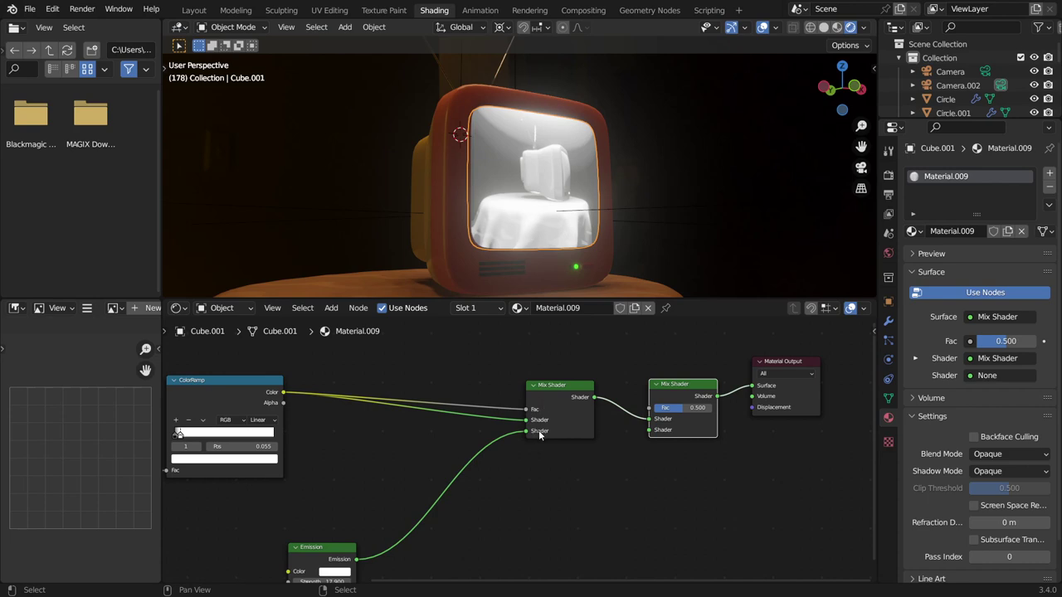
Step: Rearrange the Emission, Mix Shader and Material Output nodes into a tidier layout
{"action": "left_click_drag", "start_coordinate": [339, 554], "coordinate": [383, 463]}
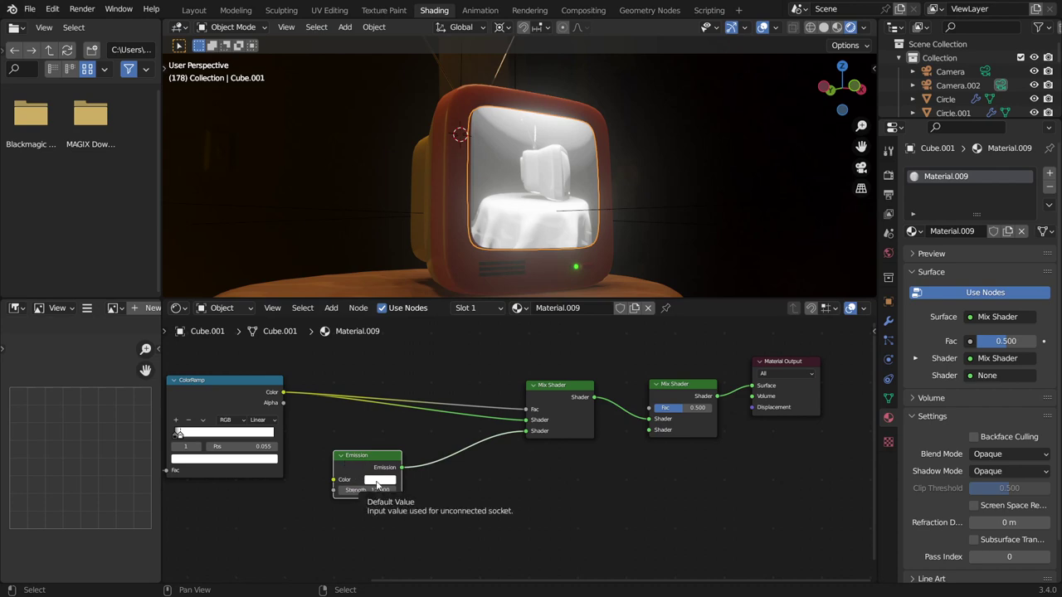
{"action": "left_click_drag", "start_coordinate": [378, 488], "coordinate": [415, 488]}
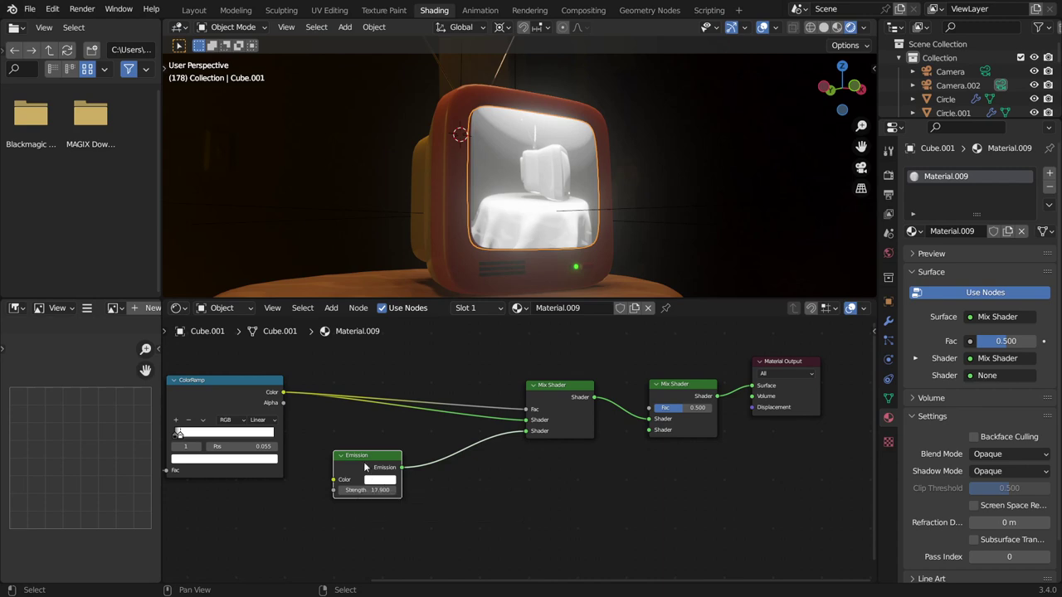
{"action": "key", "text": "g"}
{"action": "left_click", "coordinate": [339, 455]}
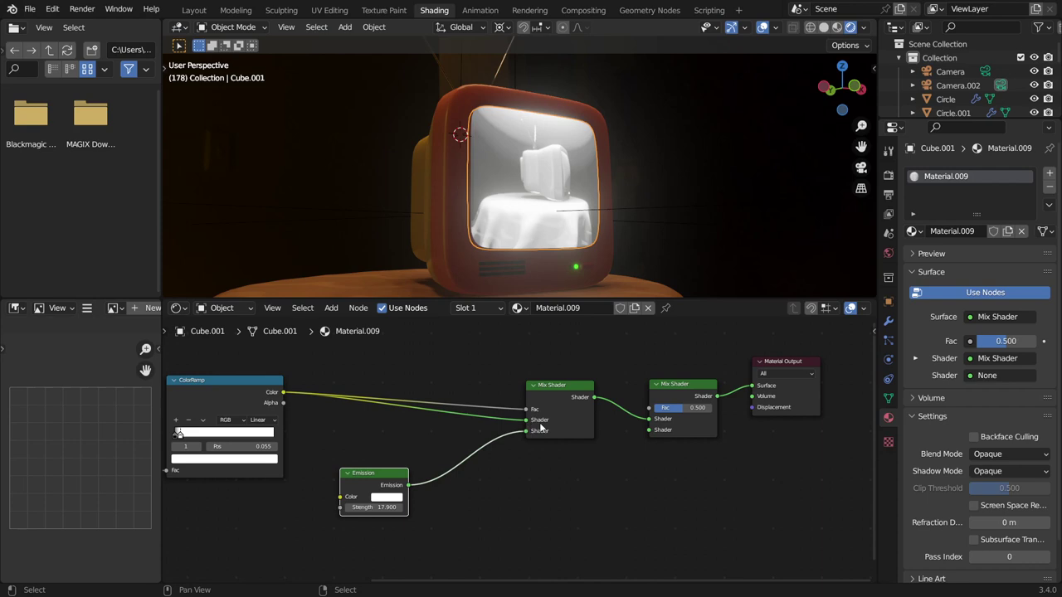
{"action": "mouse_move", "coordinate": [614, 463]}
{"action": "middle_mouse_down"}
{"action": "mouse_move", "coordinate": [539, 466]}
{"action": "mouse_move", "coordinate": [473, 509]}
{"action": "middle_mouse_up"}
{"action": "left_click_drag", "start_coordinate": [559, 380], "coordinate": [655, 370]}
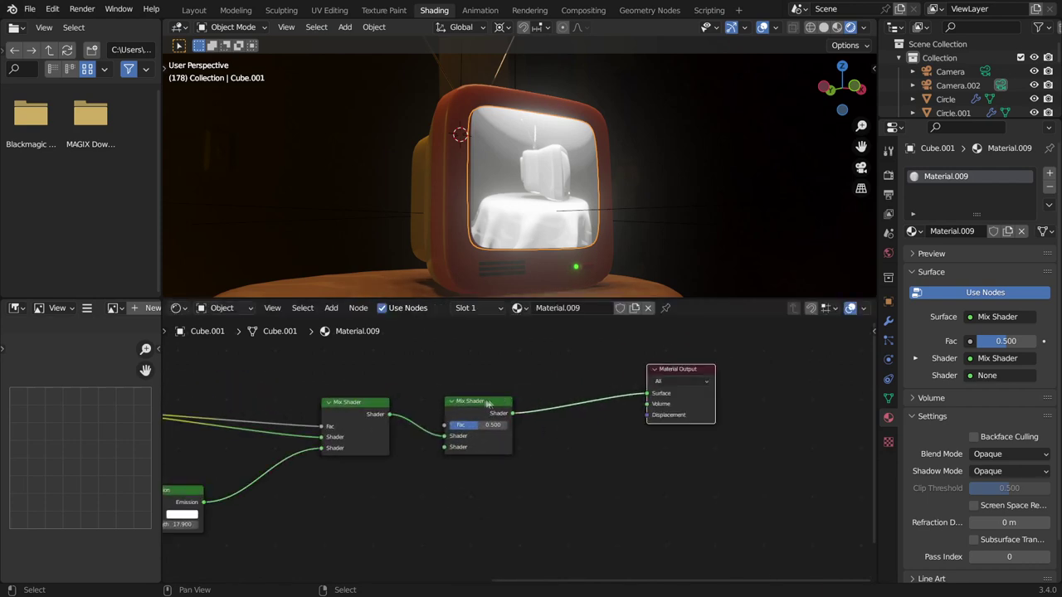
{"action": "left_click_drag", "start_coordinate": [483, 402], "coordinate": [543, 392]}
{"action": "middle_click_drag", "start_coordinate": [398, 470], "coordinate": [583, 472]}
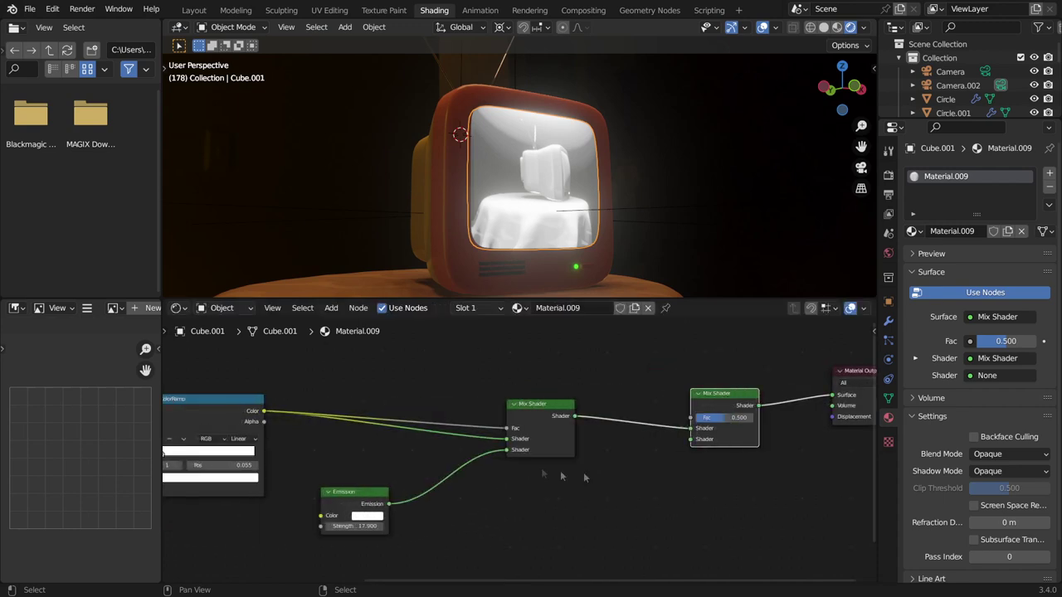
Step: Disconnect the Mix Shader's first Shader input and play the animation to check the screen
{"action": "left_click_drag", "start_coordinate": [506, 438], "coordinate": [440, 436]}
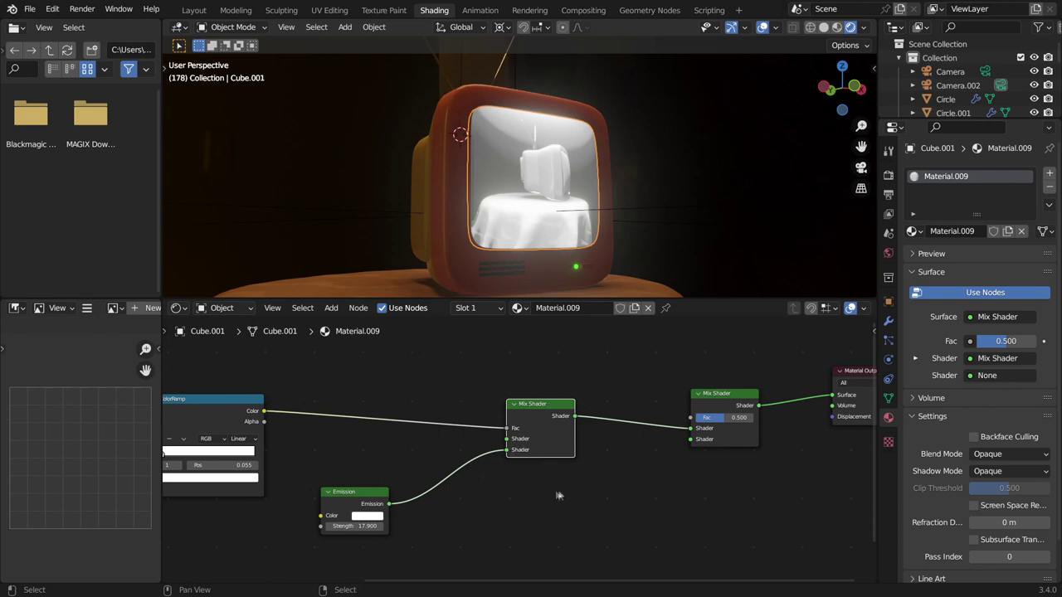
{"action": "key", "text": "space"}
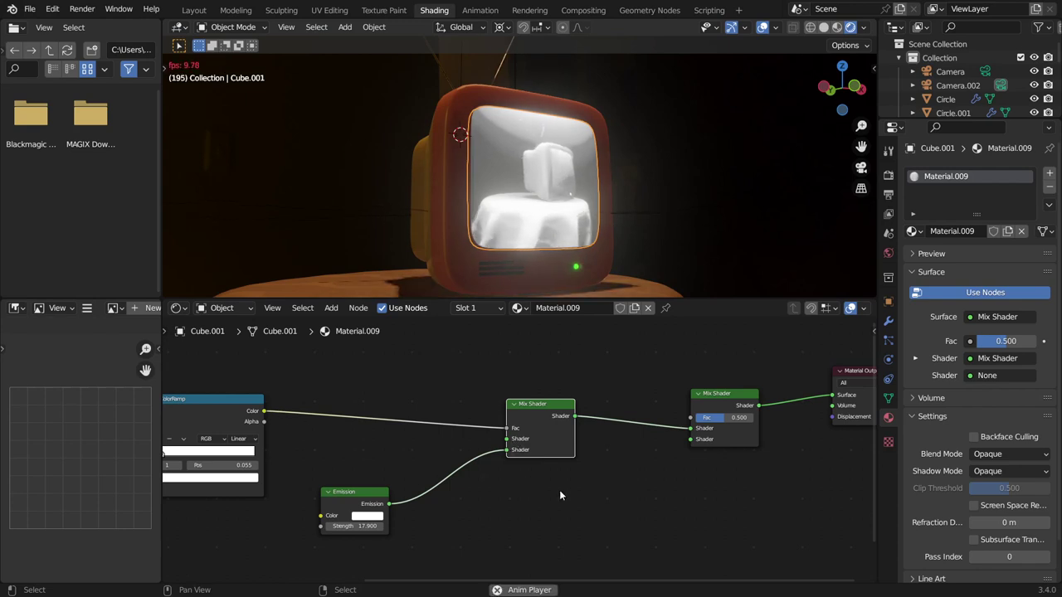
{"action": "key", "text": "space"}
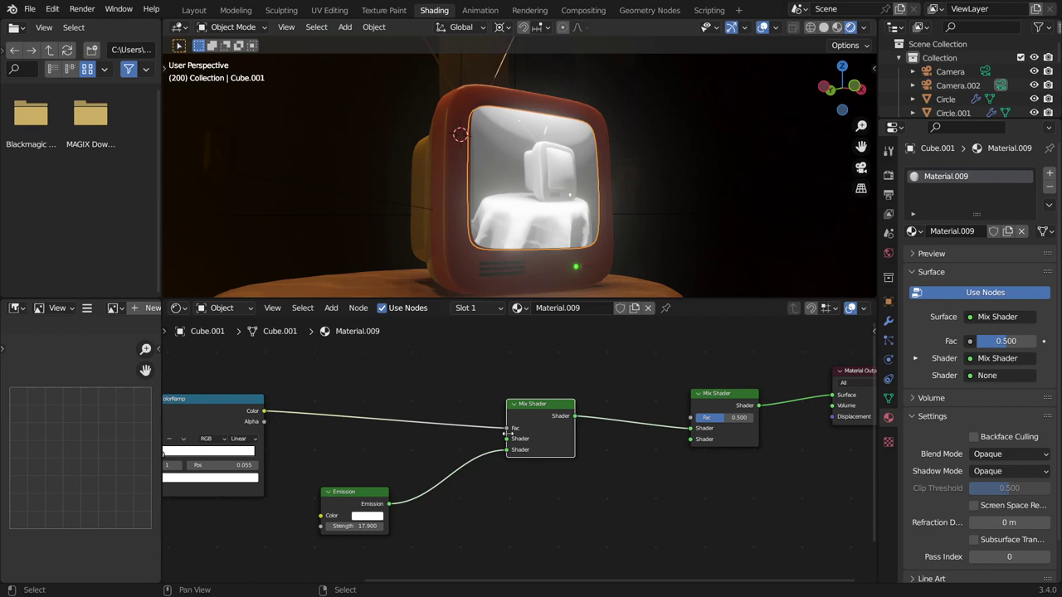
Step: Dissolve the second Mix Shader with Ctrl+X, keeping its links, and move the Emission node lower right
{"action": "scroll", "coordinate": [616, 512], "scroll_direction": "down", "scroll_amount": 3}
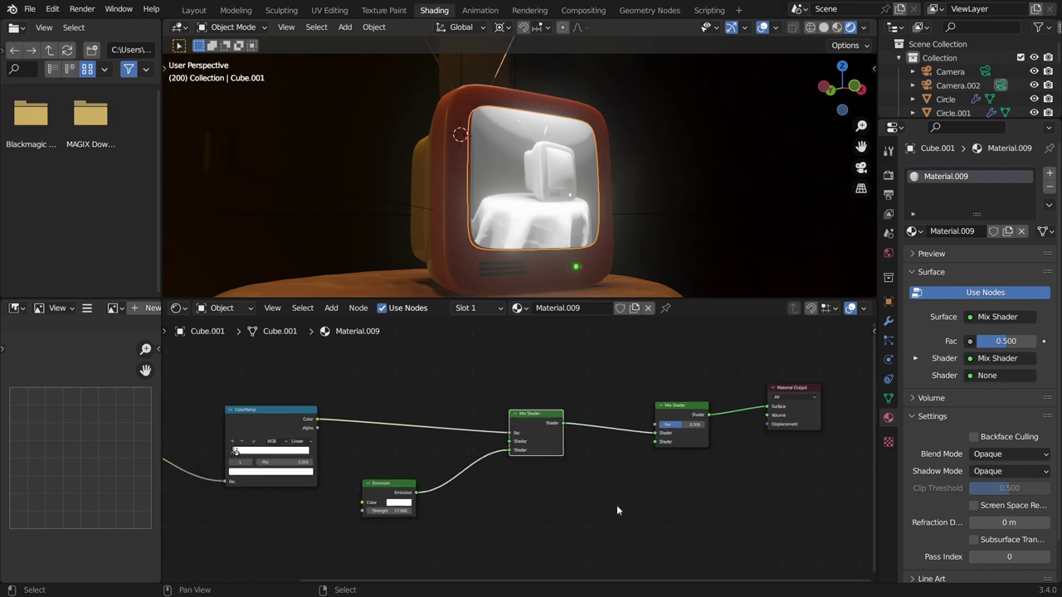
{"action": "left_click", "coordinate": [562, 467]}
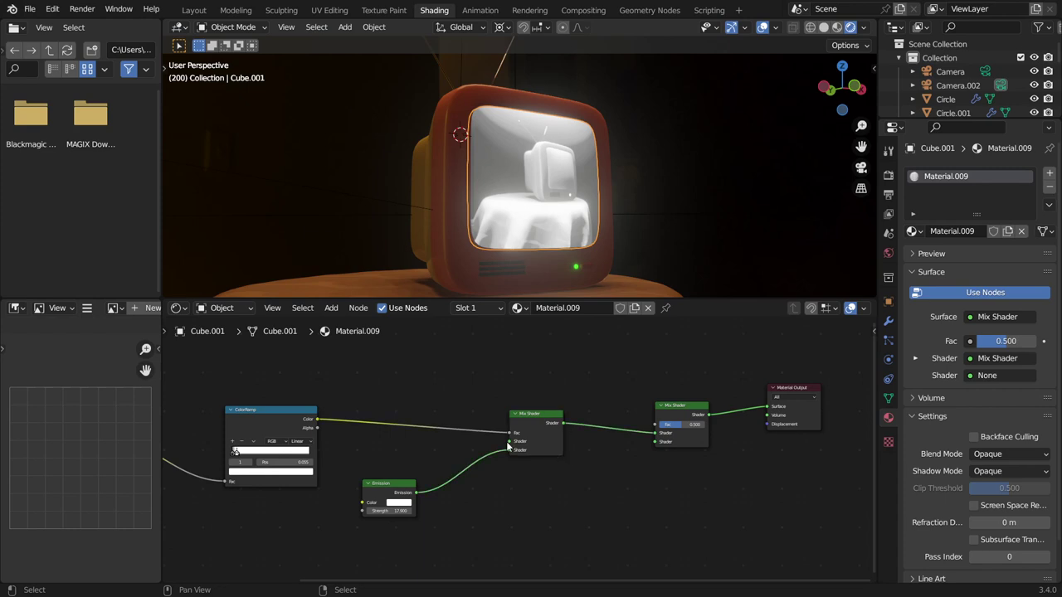
{"action": "left_click", "coordinate": [670, 407]}
{"action": "key", "text": "ctrl+x"}
{"action": "middle_click_drag", "start_coordinate": [386, 497], "coordinate": [496, 449]}
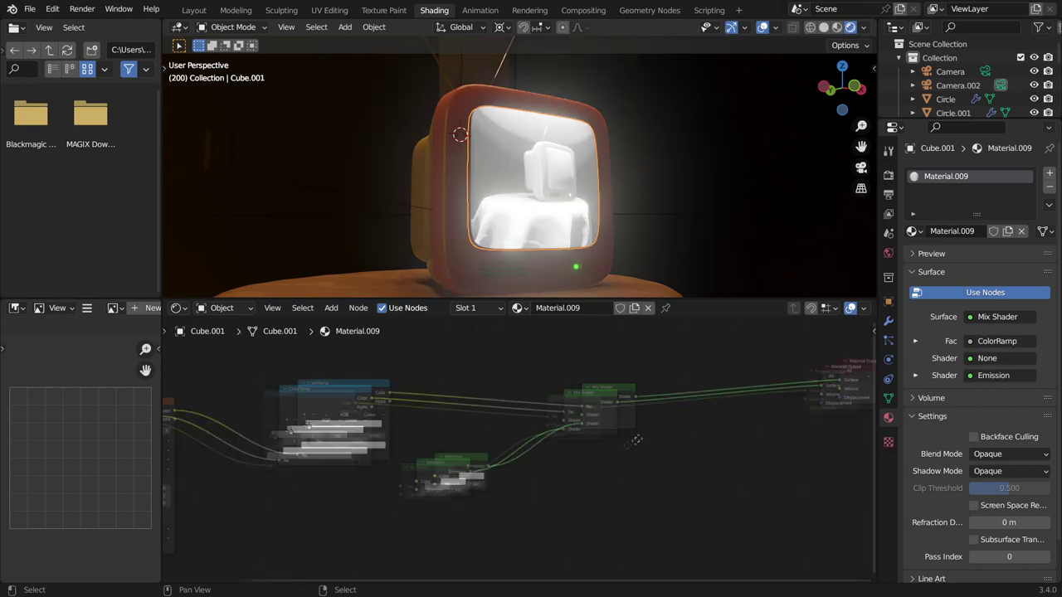
{"action": "left_click_drag", "start_coordinate": [496, 449], "coordinate": [584, 477]}
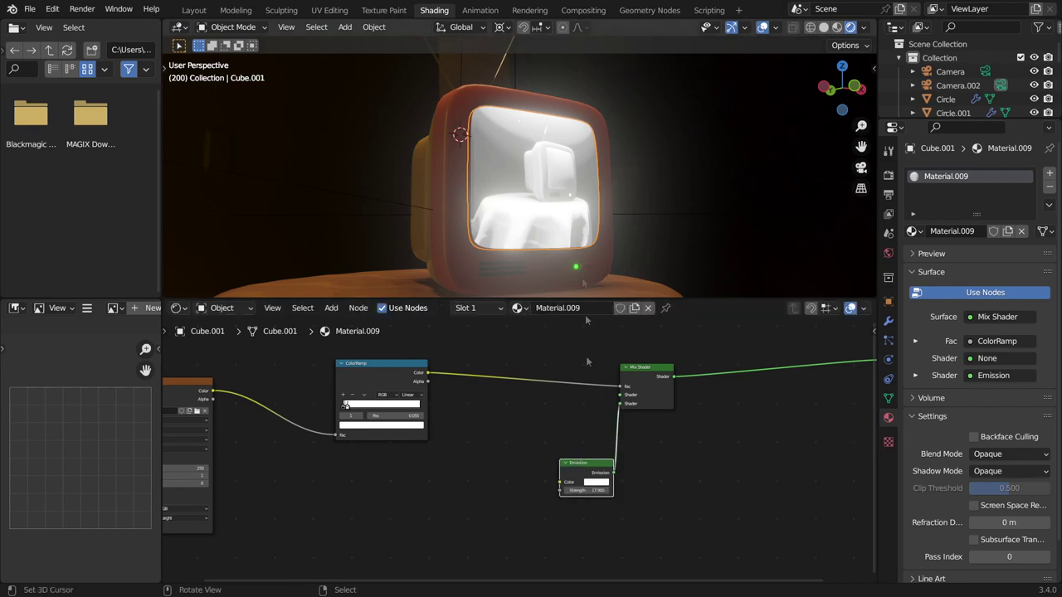
Step: Add a Glossy BSDF with Roughness 0.138 into the Mix Shader's empty Shader input
{"action": "key", "text": "shift+a"}
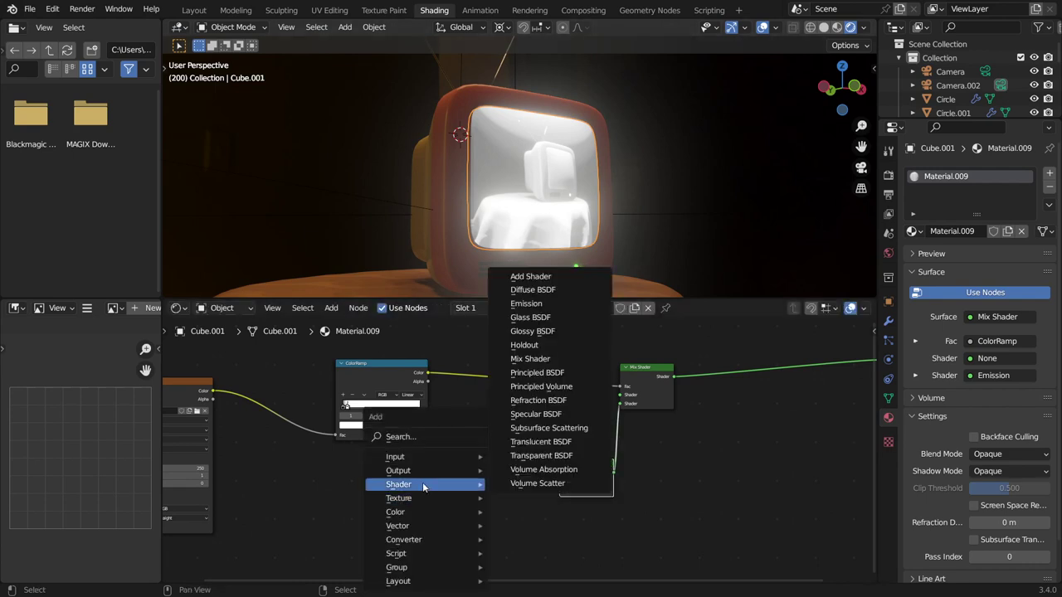
{"action": "left_click", "coordinate": [540, 331]}
{"action": "left_click", "coordinate": [485, 480]}
{"action": "left_click_drag", "start_coordinate": [489, 478], "coordinate": [620, 395]}
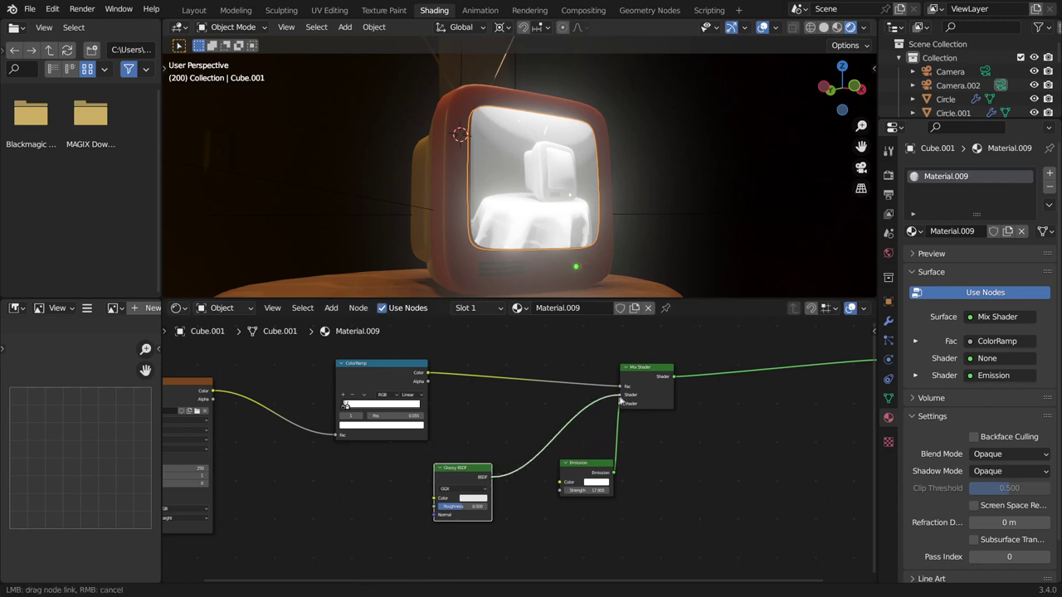
{"action": "scroll", "coordinate": [546, 241], "scroll_direction": "up", "scroll_amount": 4}
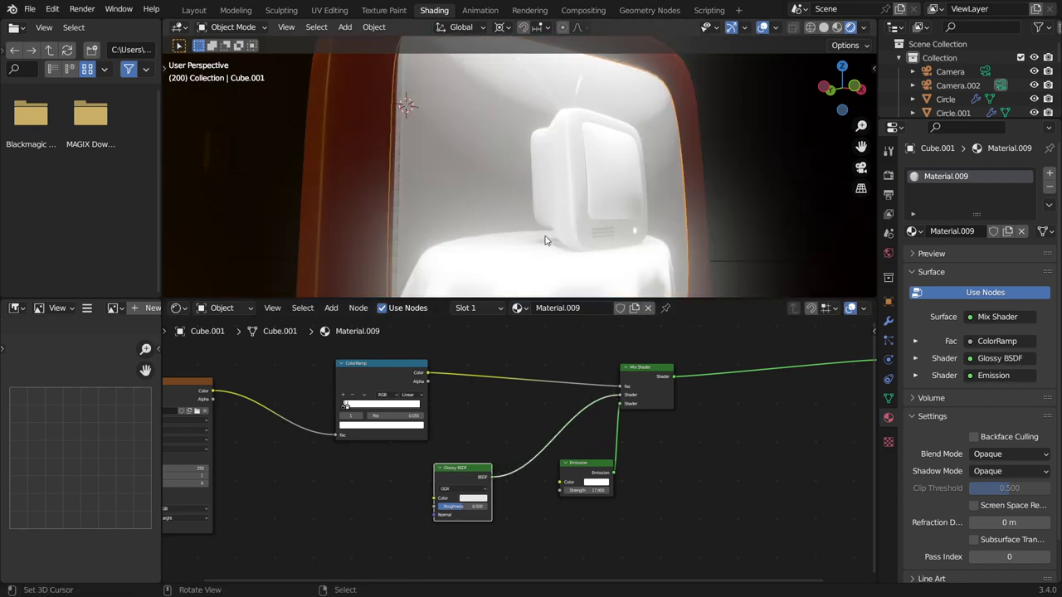
{"action": "scroll", "coordinate": [545, 241], "scroll_direction": "down", "scroll_amount": 2}
{"action": "left_click_drag", "start_coordinate": [463, 506], "coordinate": [441, 506]}
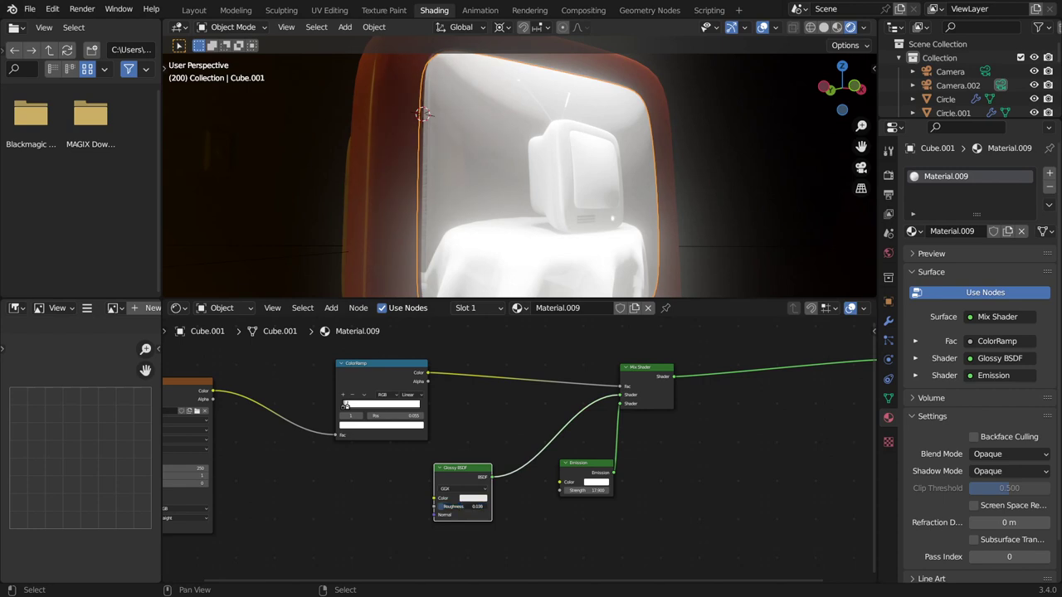
Step: Move the Mix Shader right and the Glossy BSDF beside the ColorRamp while orbiting around the TV
{"action": "middle_click_drag", "start_coordinate": [431, 199], "coordinate": [526, 197]}
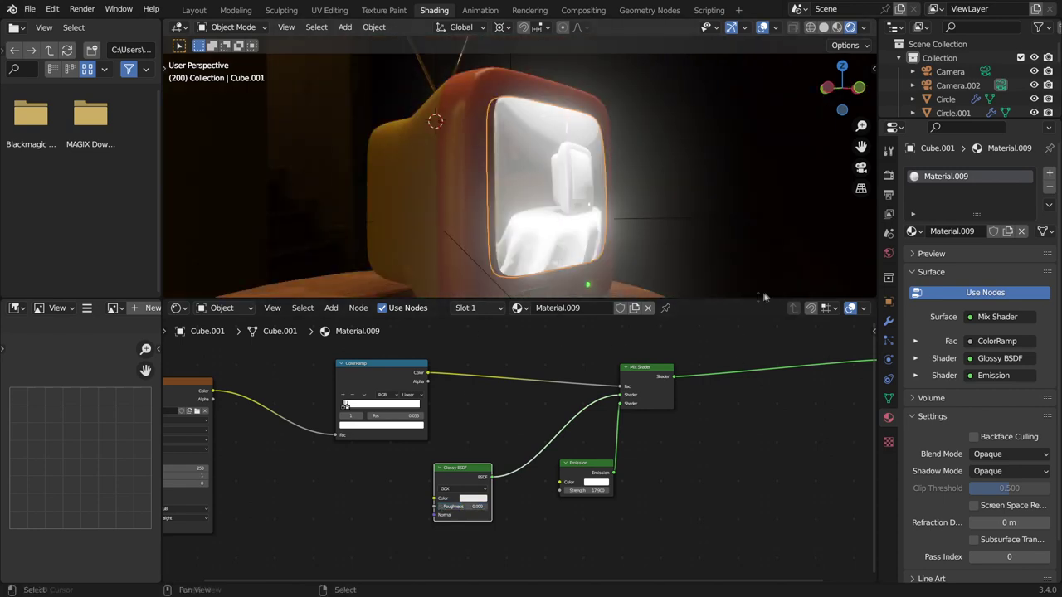
{"action": "left_click_drag", "start_coordinate": [637, 364], "coordinate": [678, 360]}
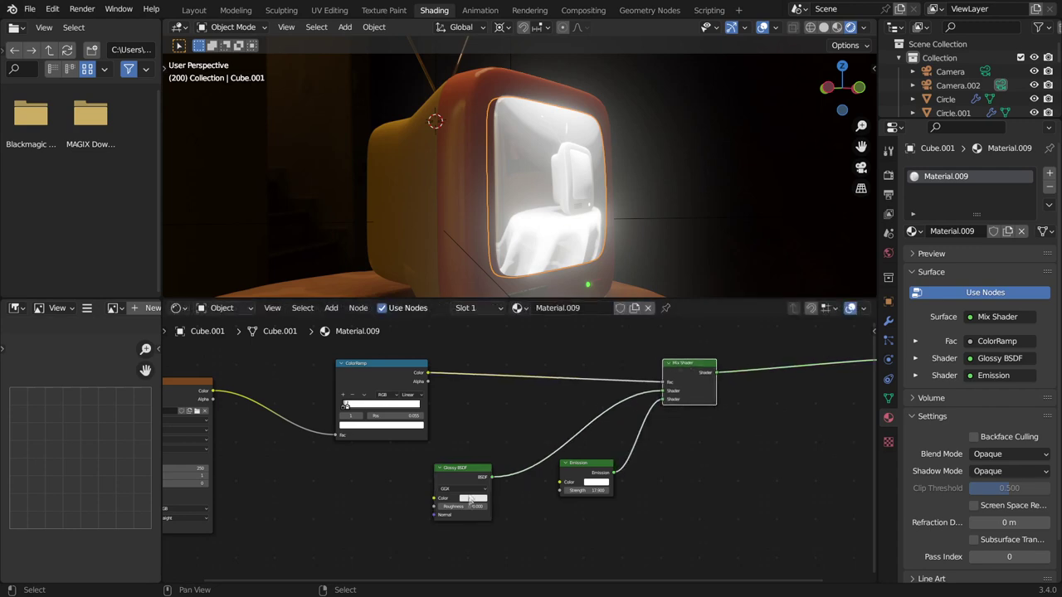
{"action": "mouse_move", "coordinate": [470, 500]}
{"action": "left_mouse_down"}
{"action": "mouse_move", "coordinate": [497, 427]}
{"action": "mouse_move", "coordinate": [516, 433]}
{"action": "mouse_move", "coordinate": [477, 434]}
{"action": "left_mouse_up"}
{"action": "scroll", "coordinate": [506, 176], "scroll_direction": "up", "scroll_amount": 3}
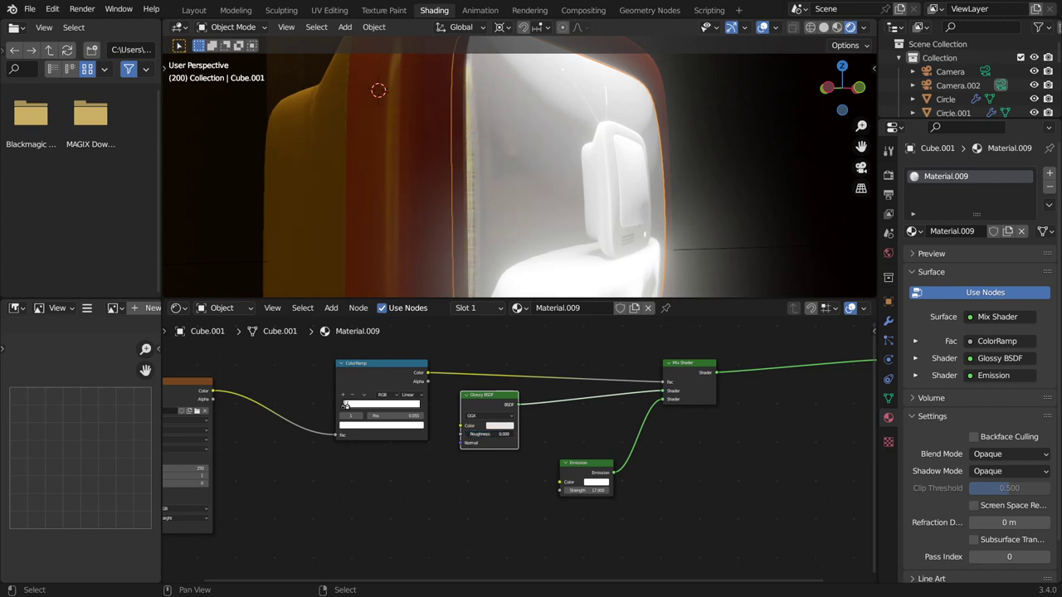
{"action": "mouse_move", "coordinate": [526, 237]}
{"action": "middle_mouse_down"}
{"action": "mouse_move", "coordinate": [571, 224]}
{"action": "mouse_move", "coordinate": [498, 227]}
{"action": "mouse_move", "coordinate": [587, 228]}
{"action": "middle_mouse_up"}
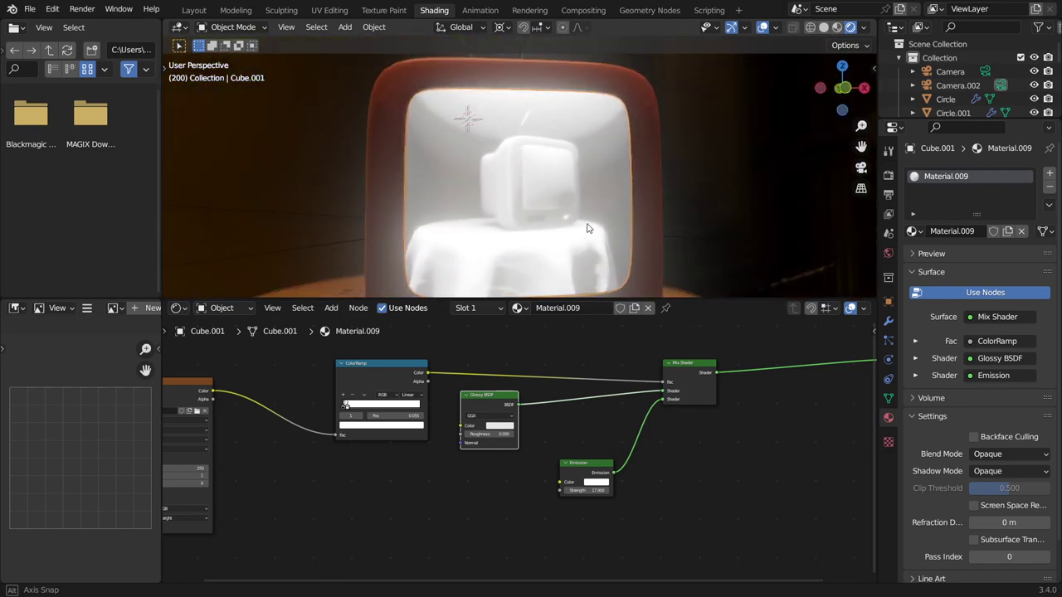
{"action": "scroll", "coordinate": [584, 222], "scroll_direction": "down", "scroll_amount": 3}
{"action": "scroll", "coordinate": [581, 220], "scroll_direction": "up", "scroll_amount": 3}
{"action": "scroll", "coordinate": [556, 222], "scroll_direction": "up", "scroll_amount": 4}
{"action": "middle_click_drag", "start_coordinate": [533, 224], "coordinate": [570, 219]}
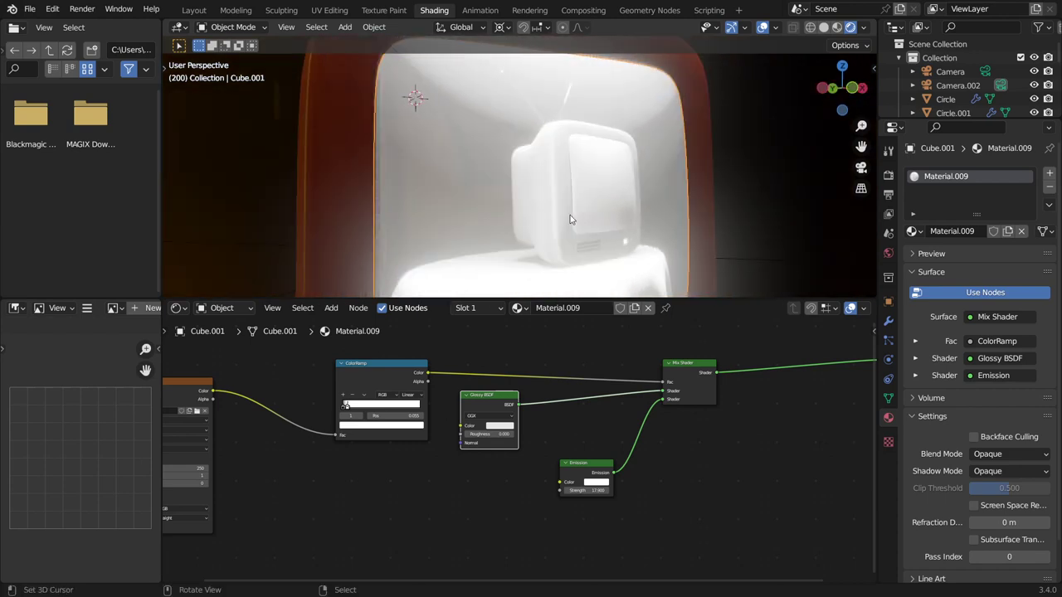
Step: Play and stop the animation through the scene camera
{"action": "key", "text": "KP_0"}
{"action": "scroll", "coordinate": [569, 218], "scroll_direction": "down", "scroll_amount": 5}
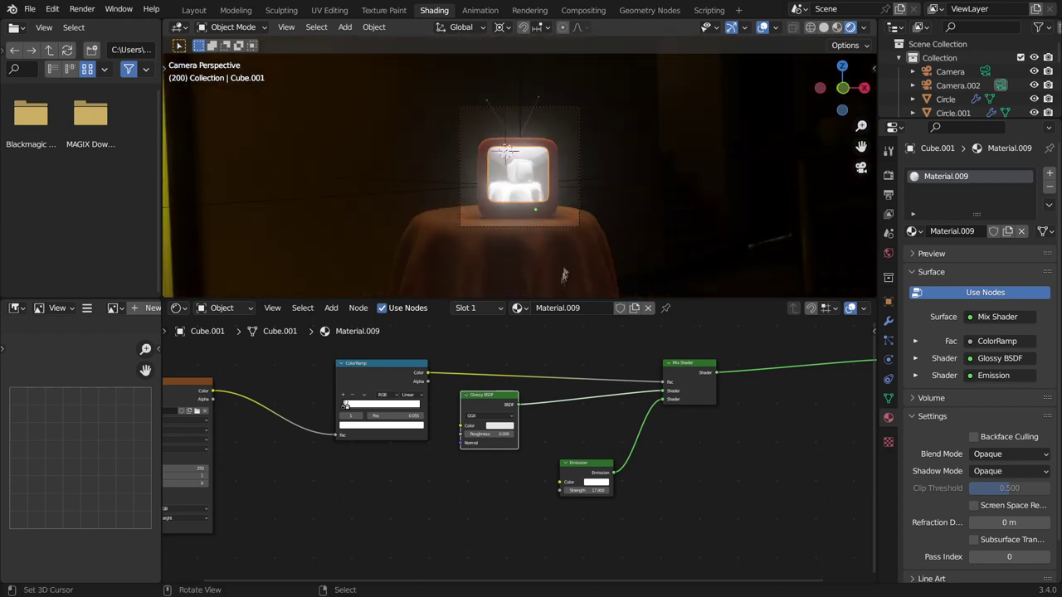
{"action": "key", "text": "space"}
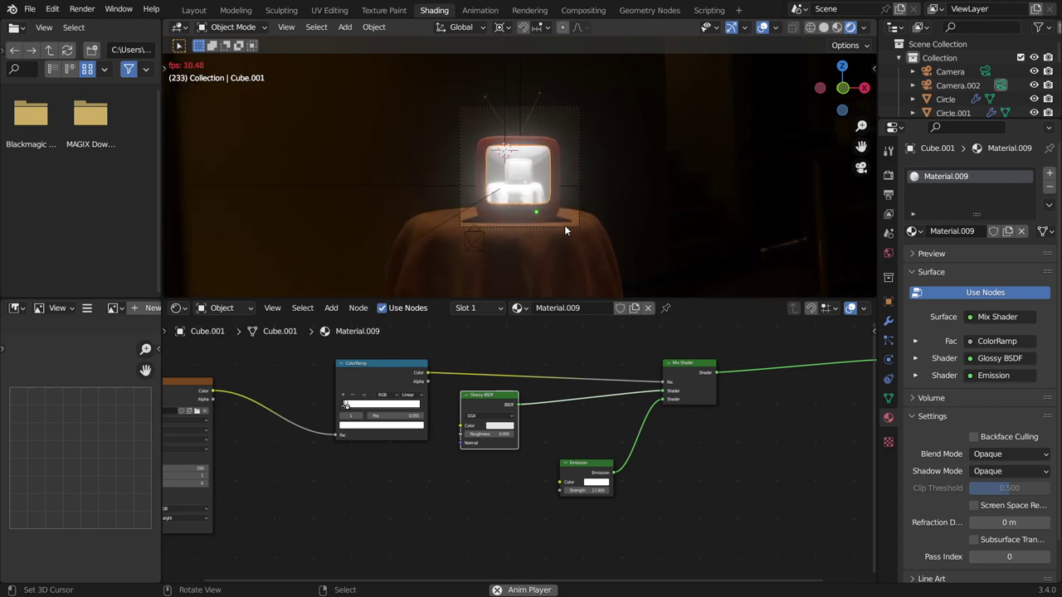
{"action": "key", "text": "space"}
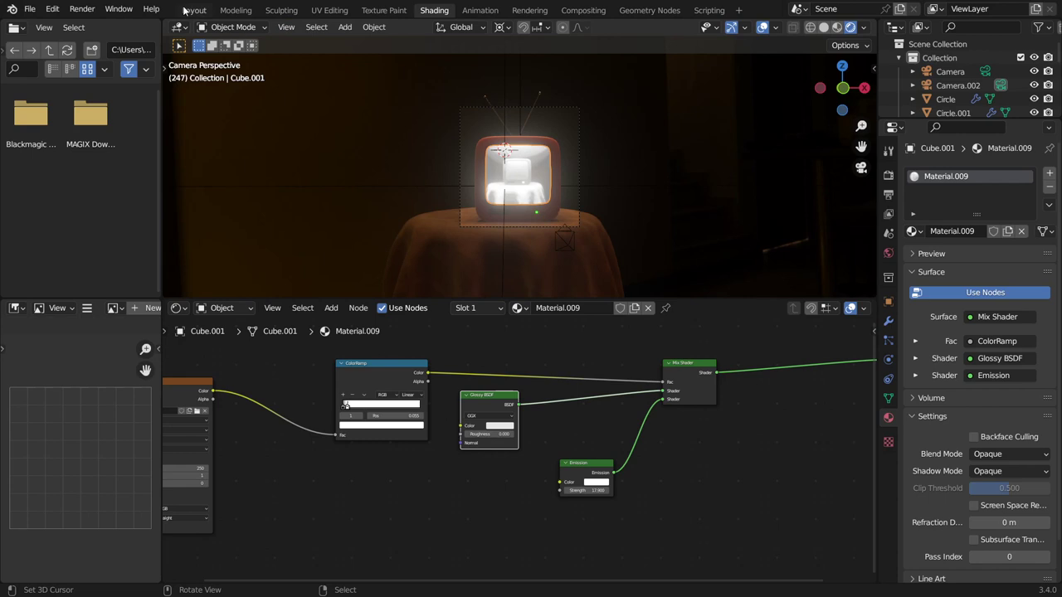
{"action": "left_click", "coordinate": [193, 10]}
Step: From frame 1, play the animation in Rendered camera view to watch the glowing TV screen
{"action": "scroll", "coordinate": [599, 322], "scroll_direction": "down", "scroll_amount": 2}
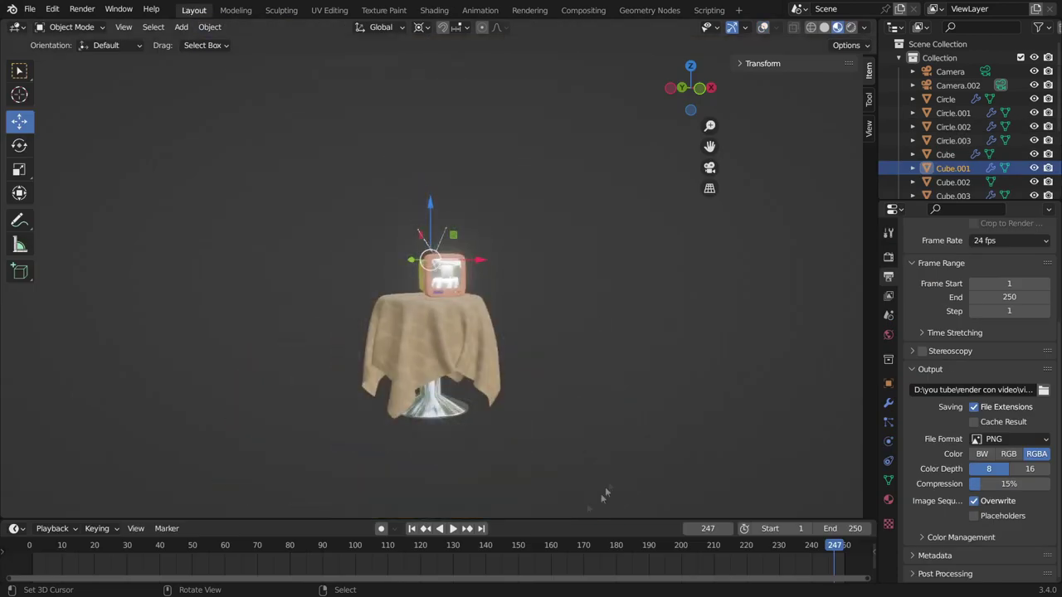
{"action": "left_click", "coordinate": [412, 528]}
{"action": "left_click", "coordinate": [851, 27]}
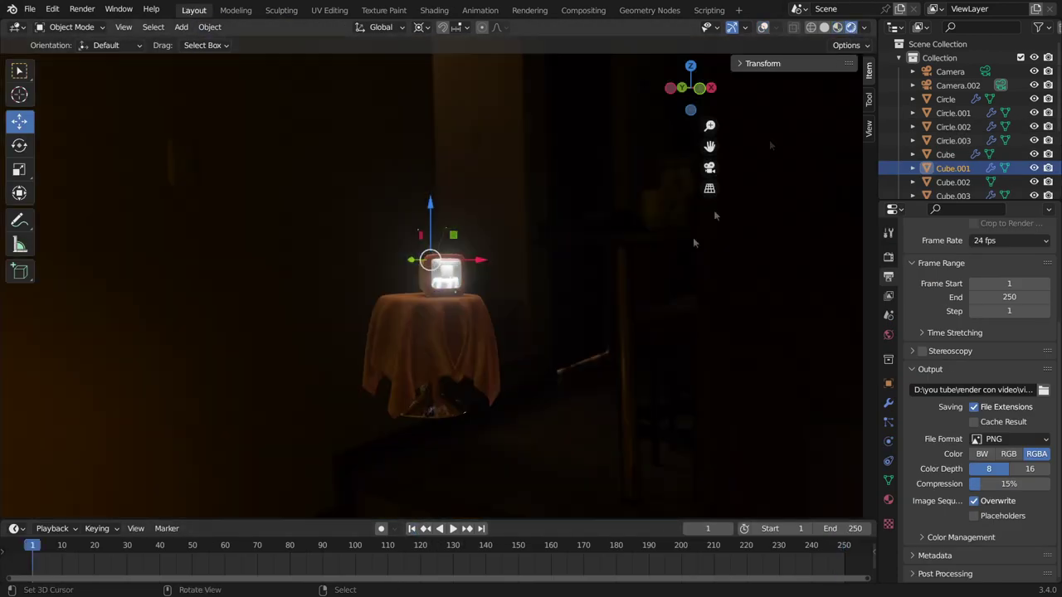
{"action": "key", "text": "KP_0"}
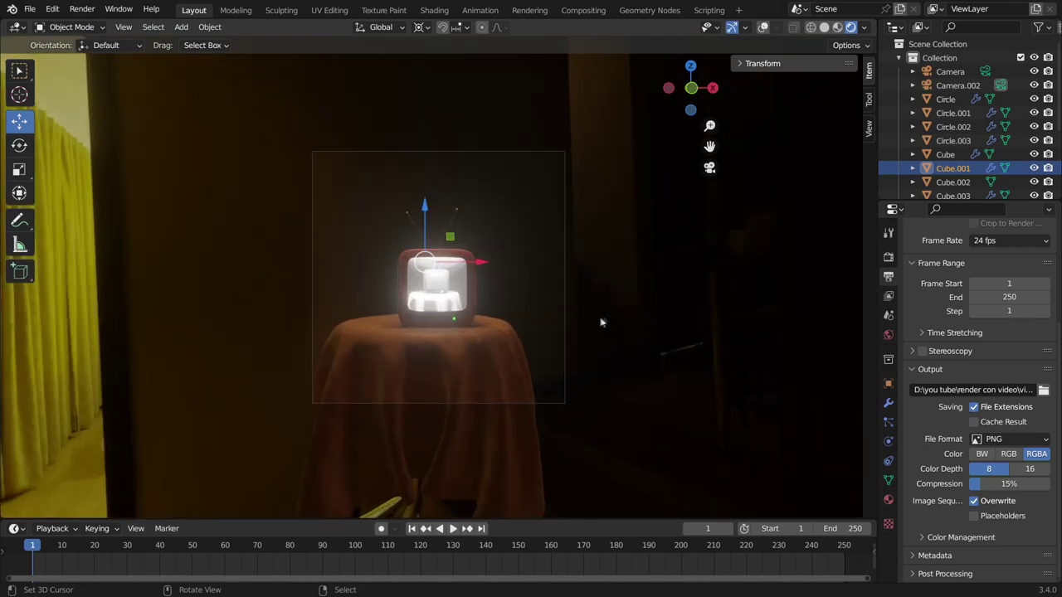
{"action": "key", "text": "space"}
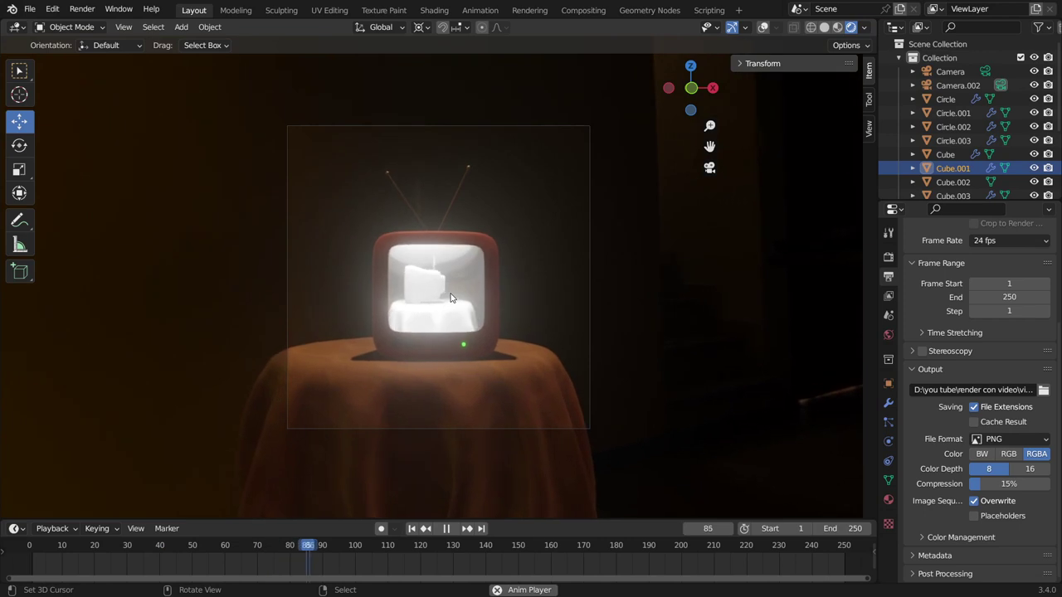
{"action": "key", "text": "space"}
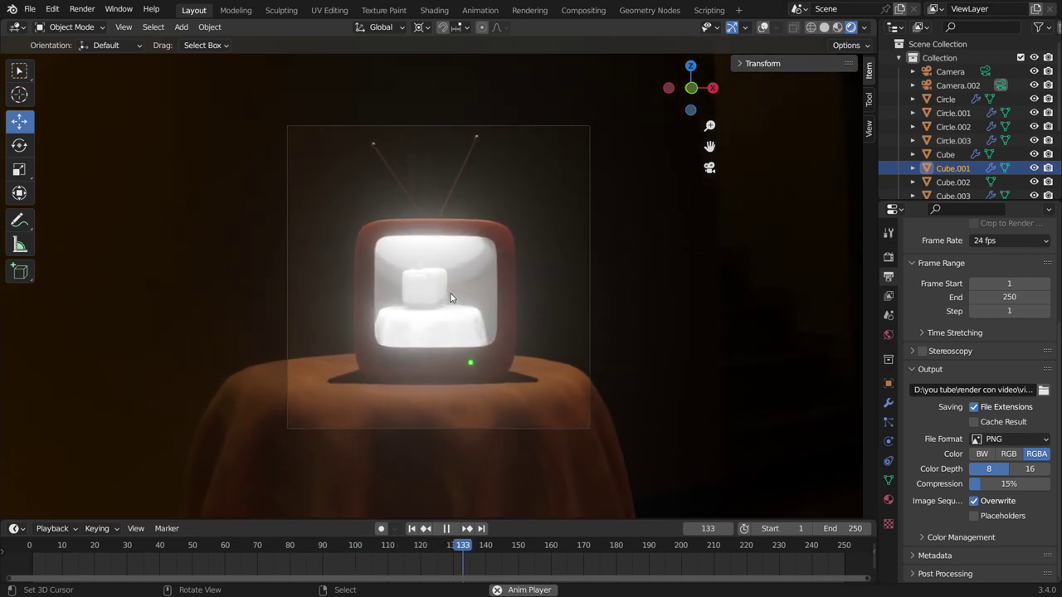